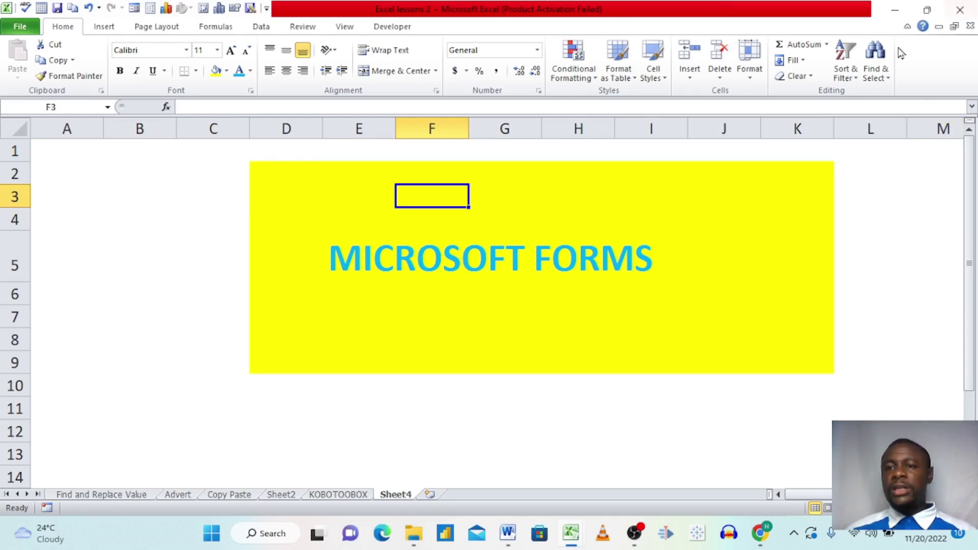
Step: Minimize Excel and load office.com/launch/forms in Chrome to reach Microsoft sign-in
left_click(897, 9)
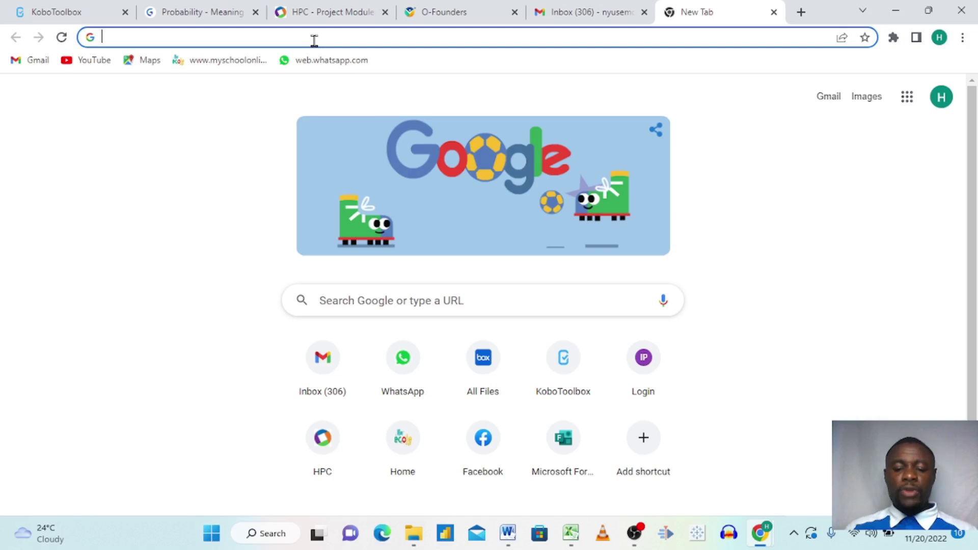
type("office")
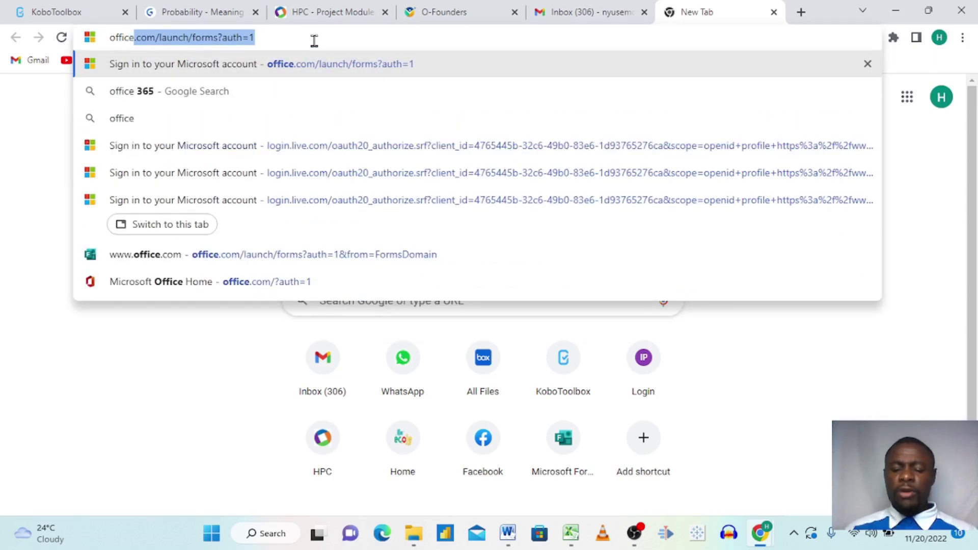
type(".com")
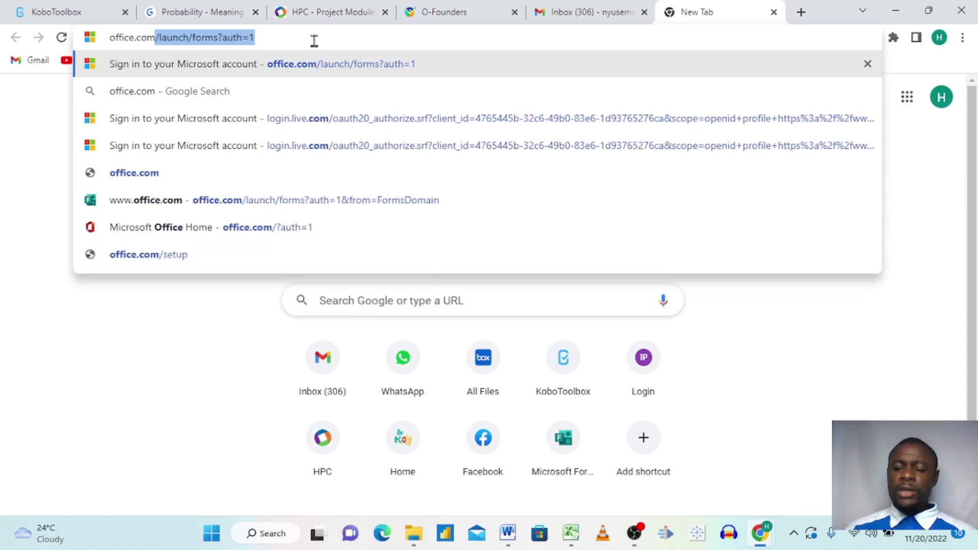
key("Return")
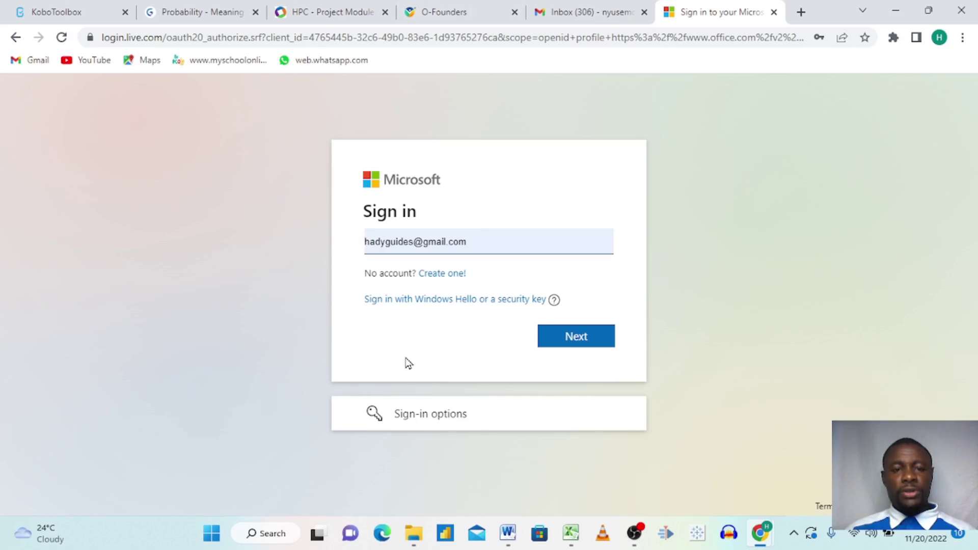
Step: Replace the pre-filled sign-in email with the other saved Gmail account and submit it
left_click(448, 278)
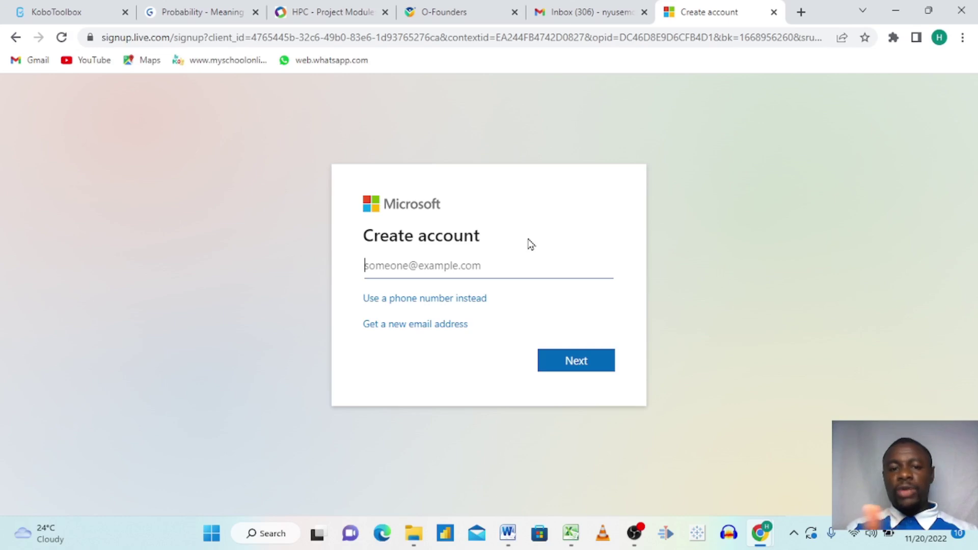
left_click(16, 40)
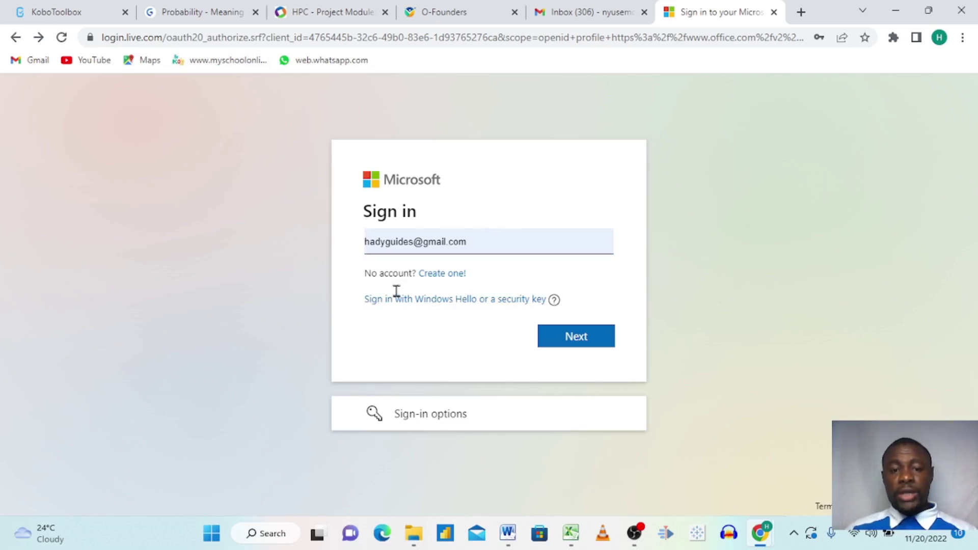
left_click(472, 240)
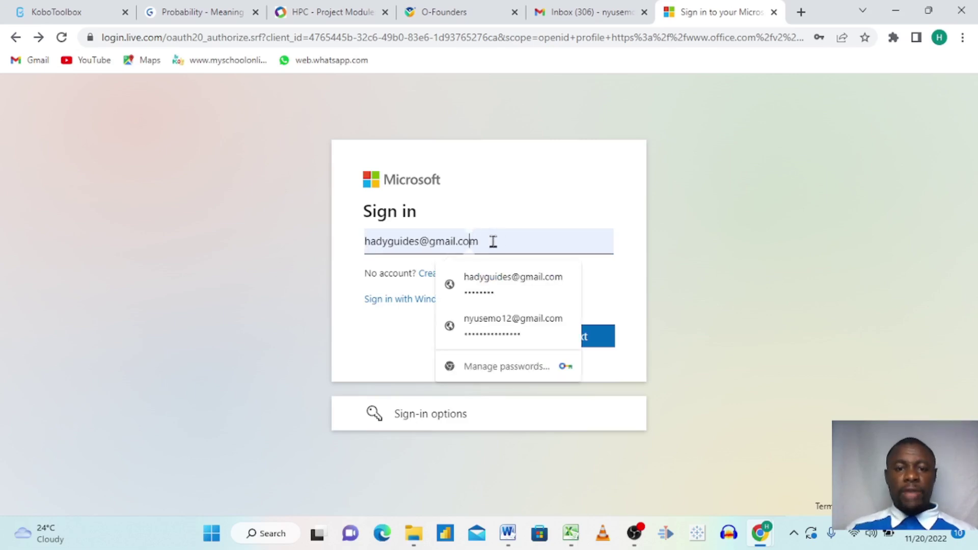
key("Delete")
key("BackSpace")
key("BackSpace")
key("BackSpace")
key("BackSpace")
key("BackSpace")
key("BackSpace")
key("BackSpace")
key("BackSpace")
key("BackSpace")
key("BackSpace")
key("BackSpace")
key("BackSpace")
key("BackSpace")
key("BackSpace")
key("BackSpace")
key("BackSpace")
key("BackSpace")
key("BackSpace")
key("BackSpace")
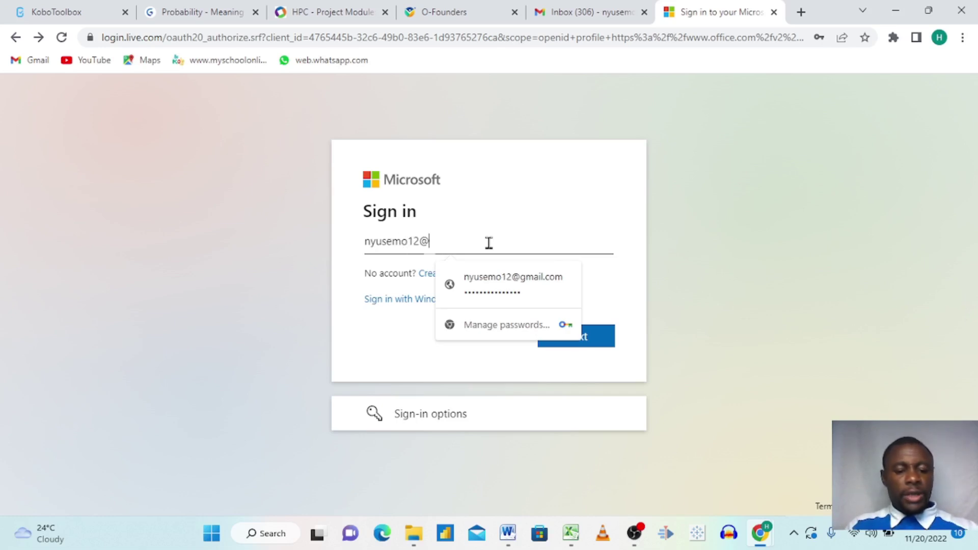
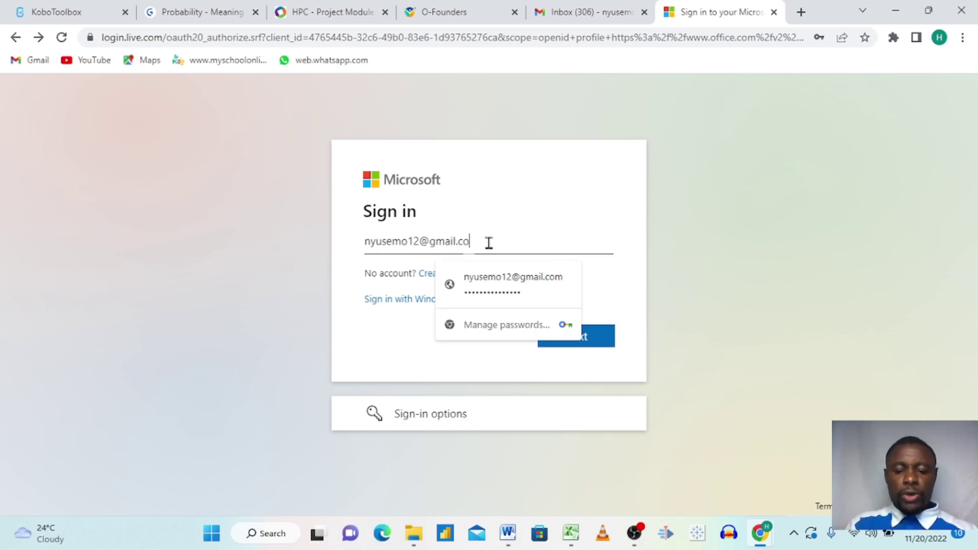
left_click(514, 277)
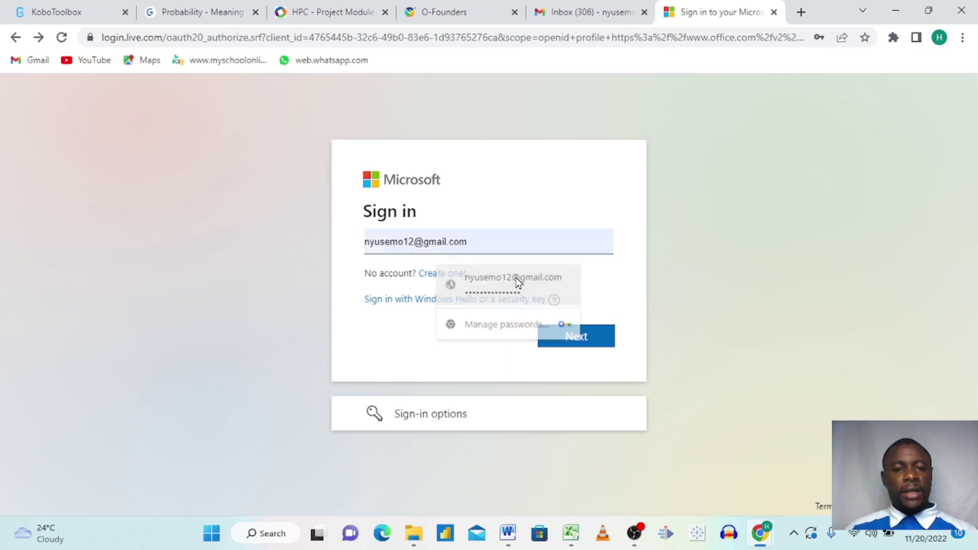
left_click(570, 342)
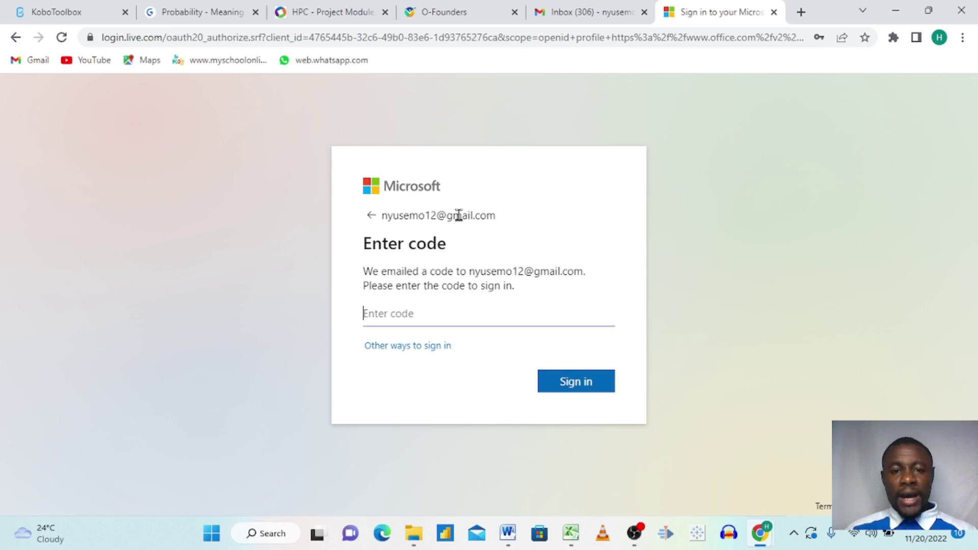
Step: Enter the single-use code from Microsoft's Gmail message into Enter code and sign in
left_click(603, 12)
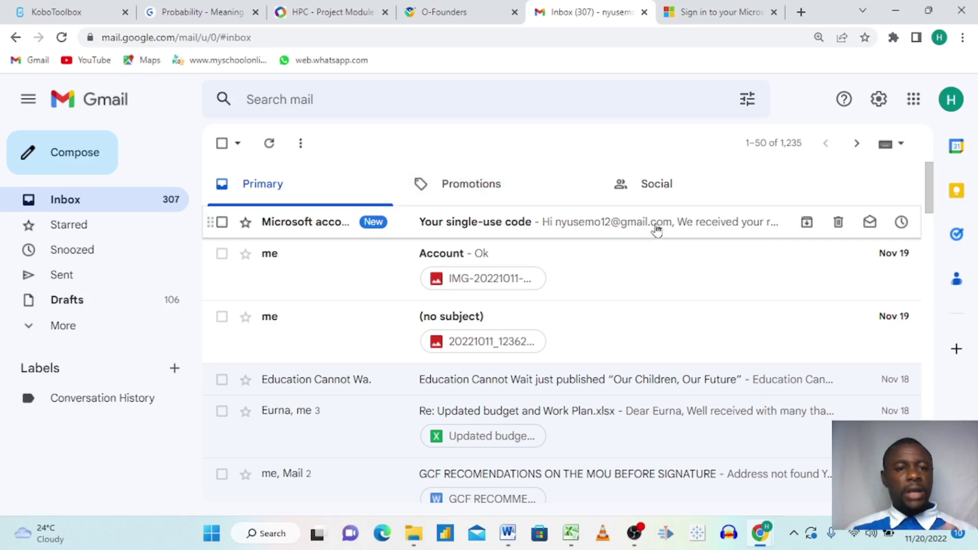
left_click(703, 226)
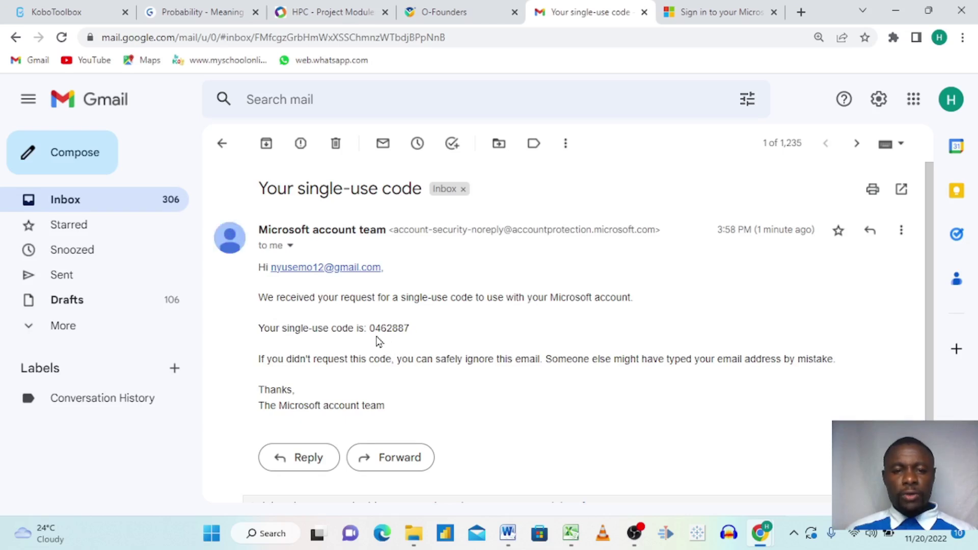
left_click(712, 12)
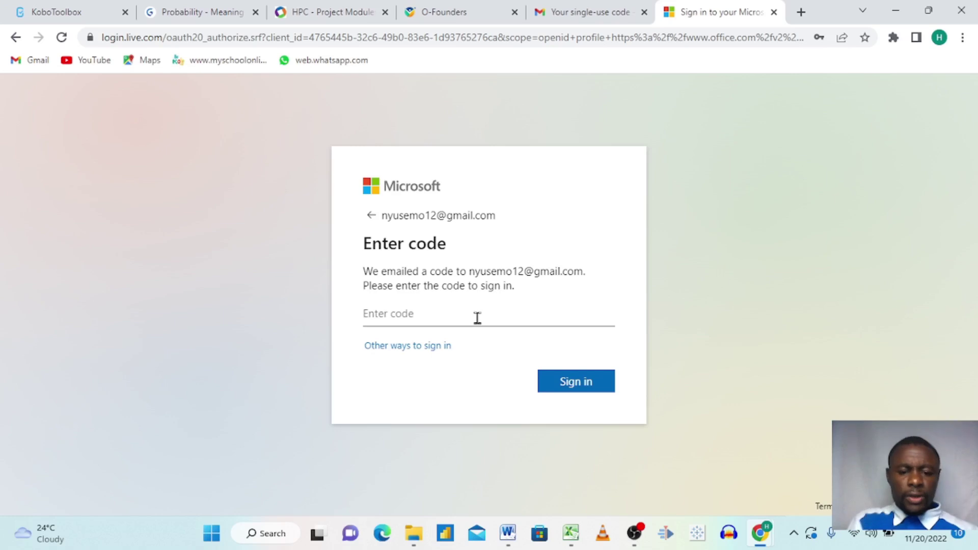
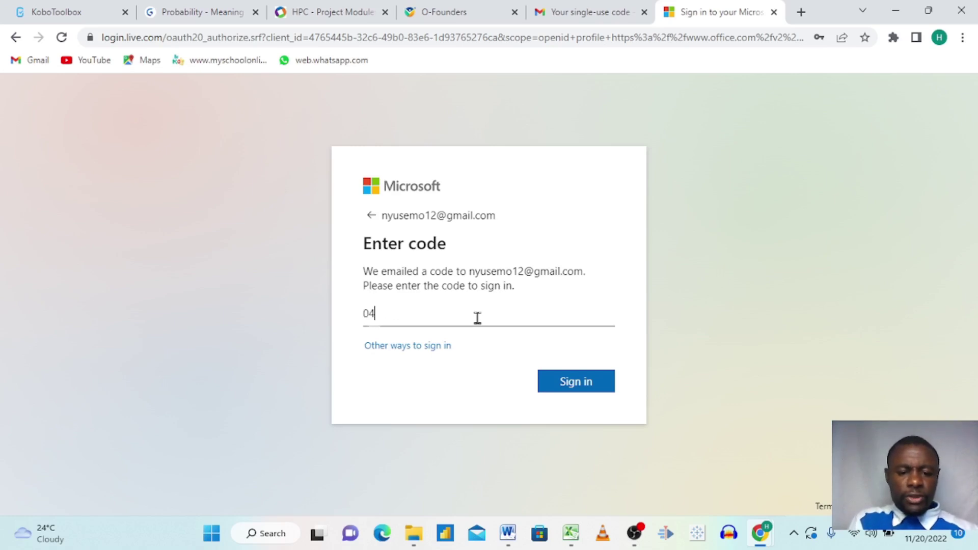
left_click(564, 12)
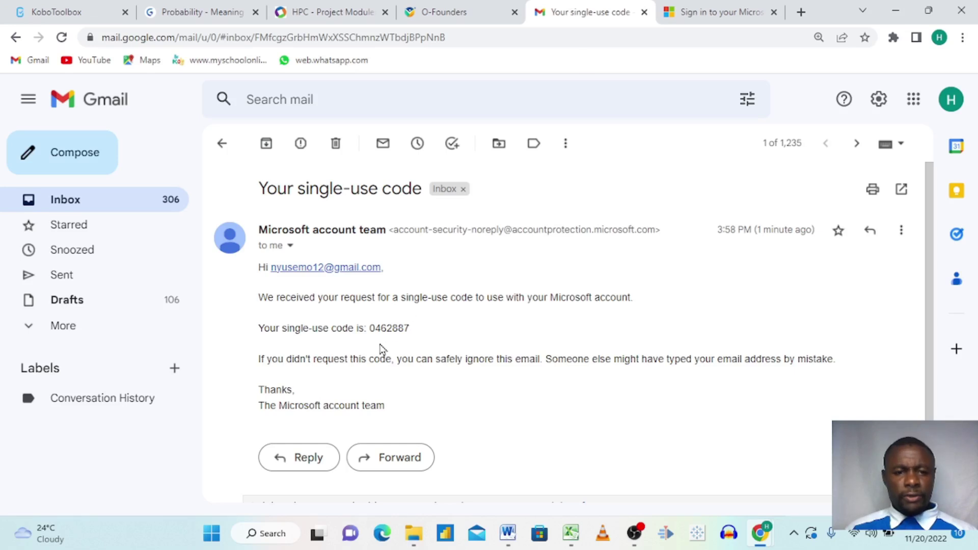
left_click(720, 15)
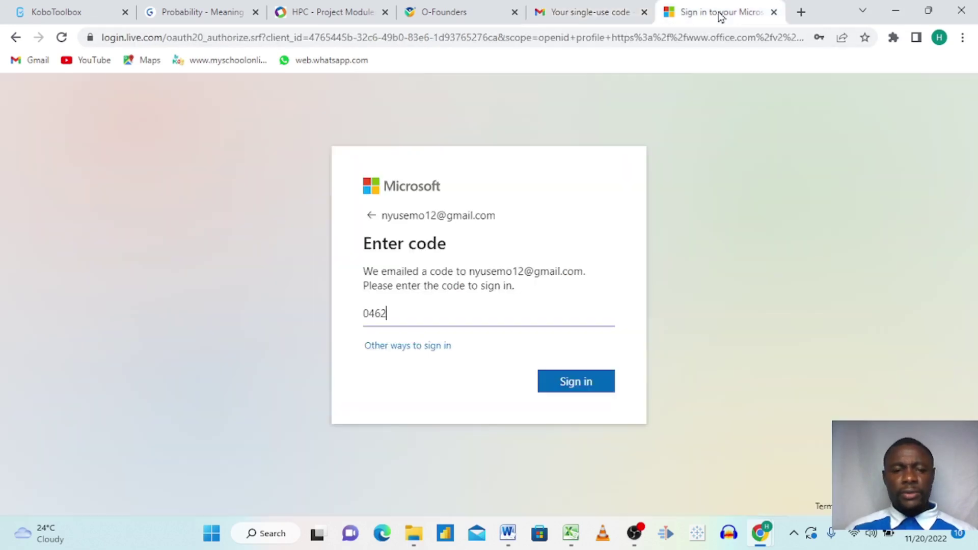
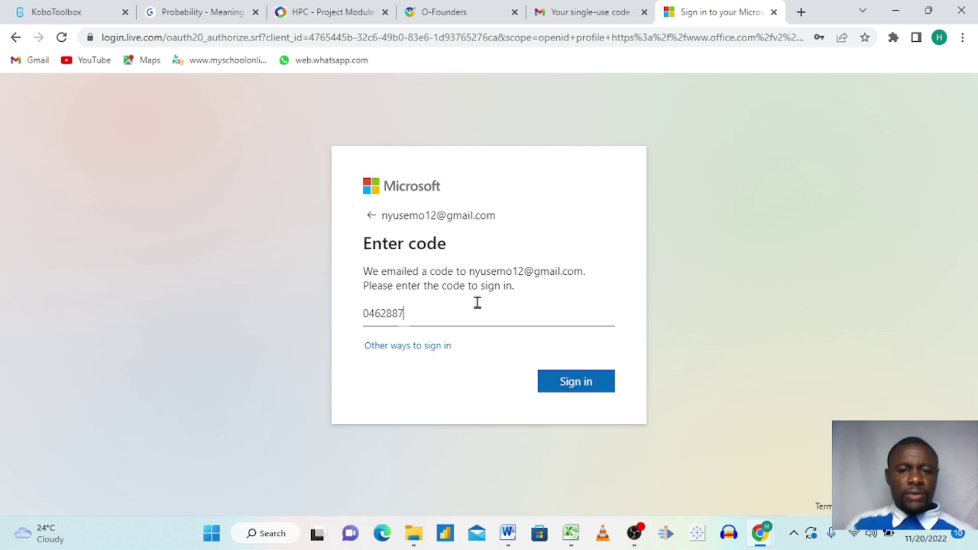
left_click(556, 389)
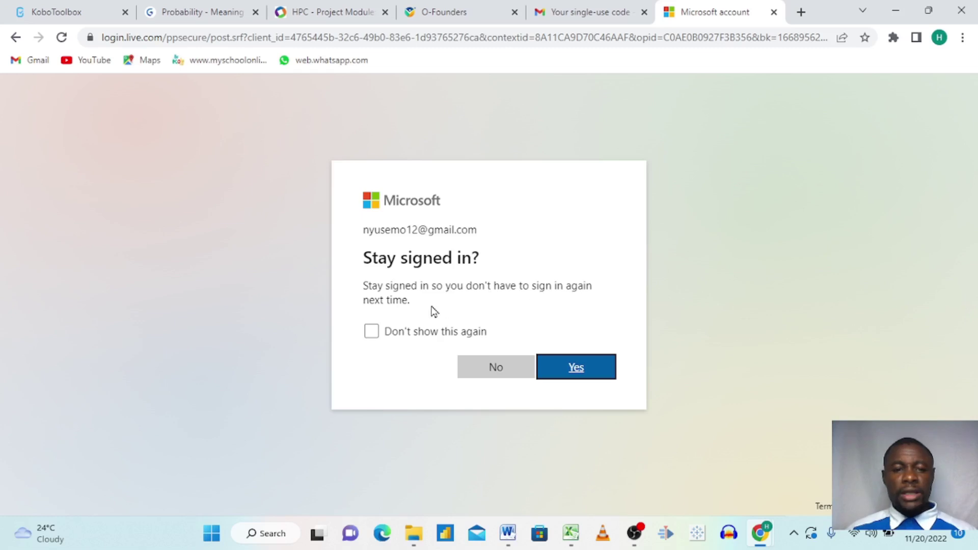
Step: Answer Yes to Stay signed in? to reach the Microsoft Forms home page
left_click(582, 370)
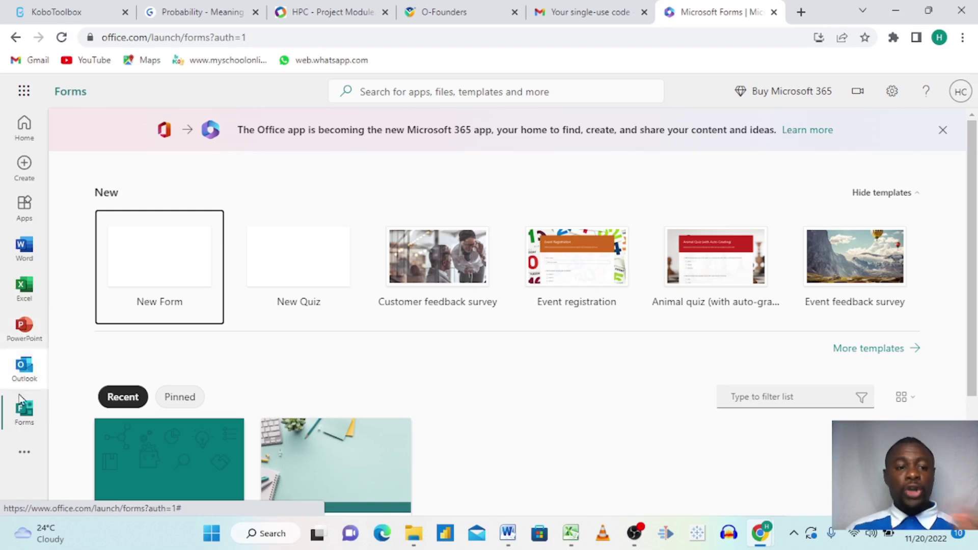
Step: Choose the New Form card to open a blank 'Untitled form' for editing
left_click(25, 423)
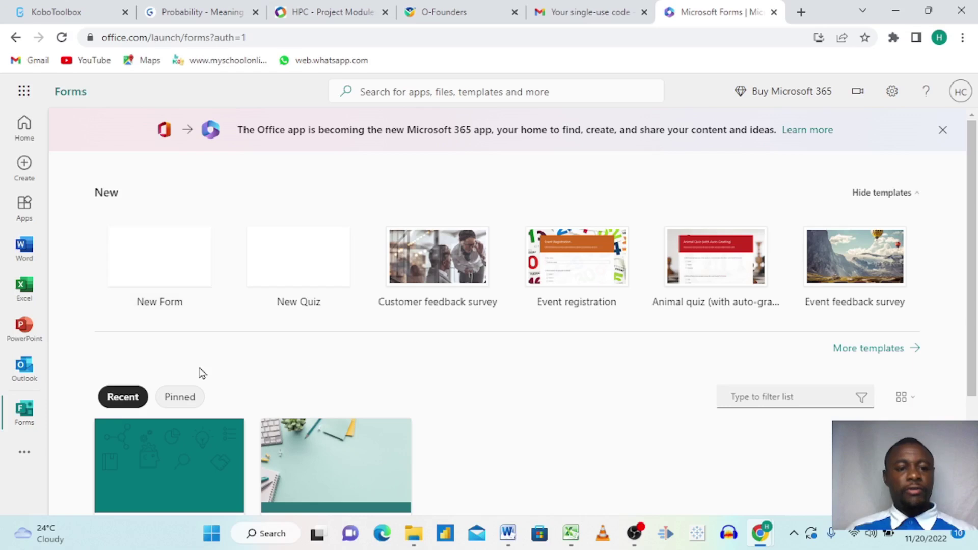
scroll(351, 372, "down", 3)
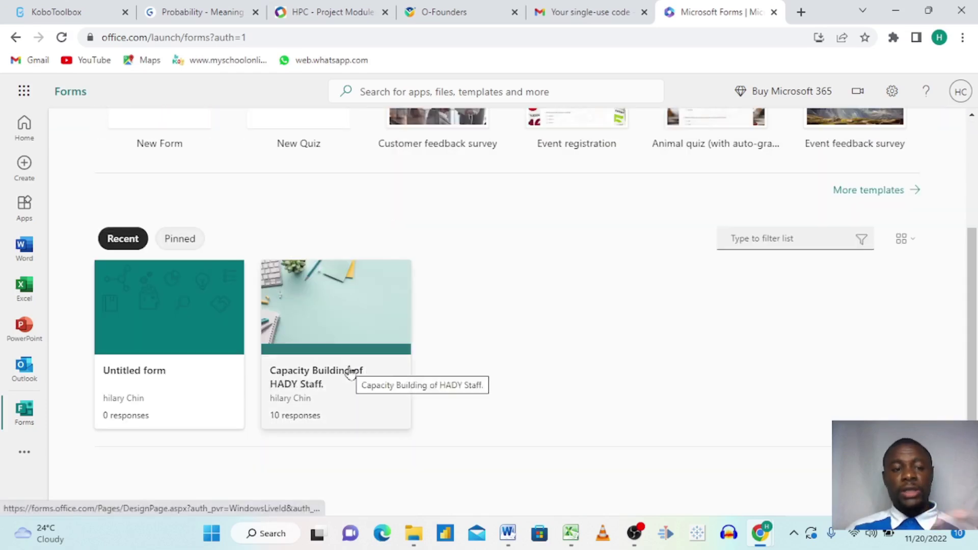
scroll(351, 372, "up", 3)
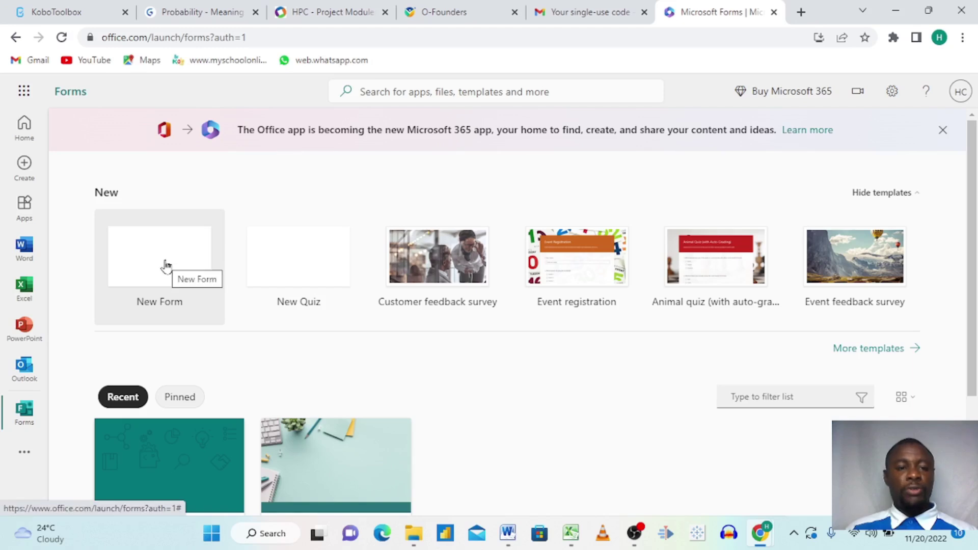
left_click(166, 266)
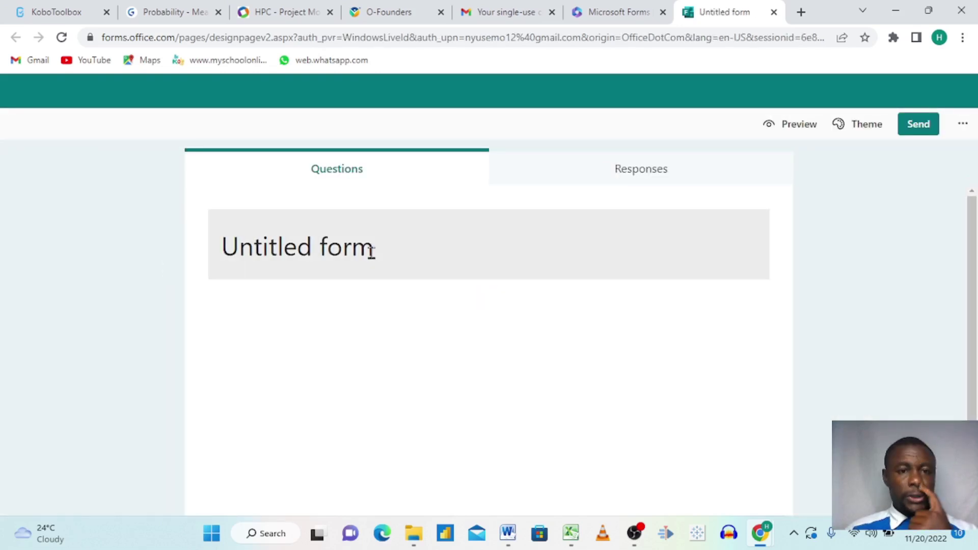
scroll(493, 263, "down", 2)
scroll(493, 262, "up", 2)
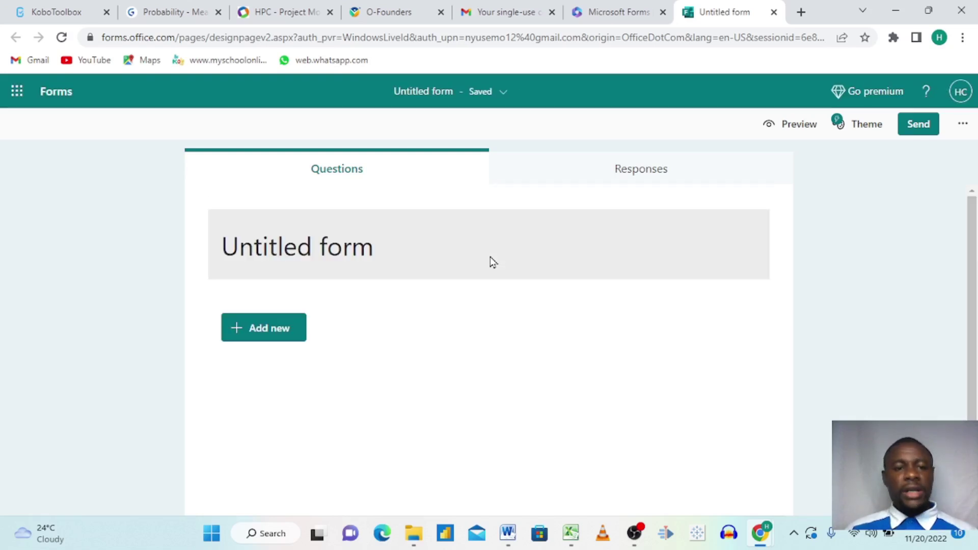
scroll(516, 240, "down", 2)
scroll(515, 240, "up", 2)
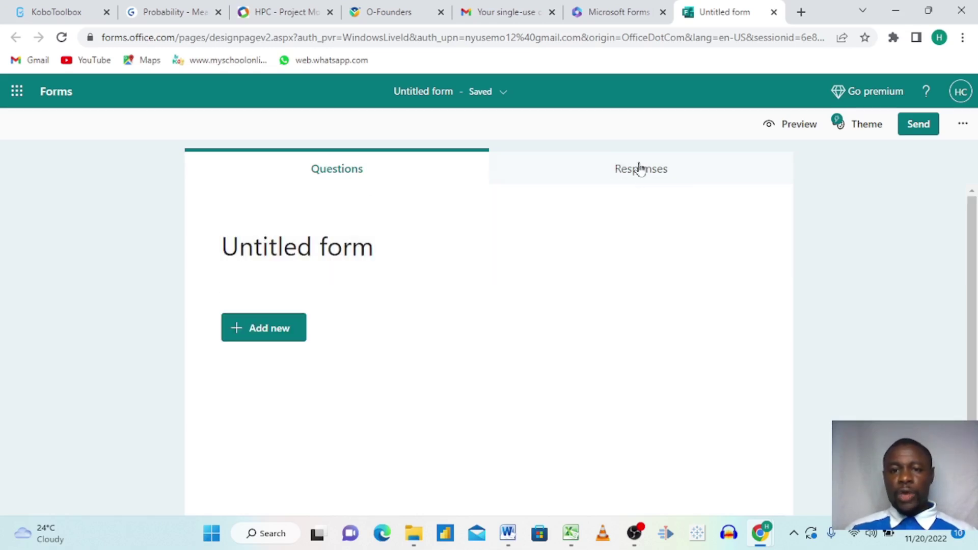
Step: Replace the Untitled form title with 'Nyusemo Tech feedback'
left_click(393, 250)
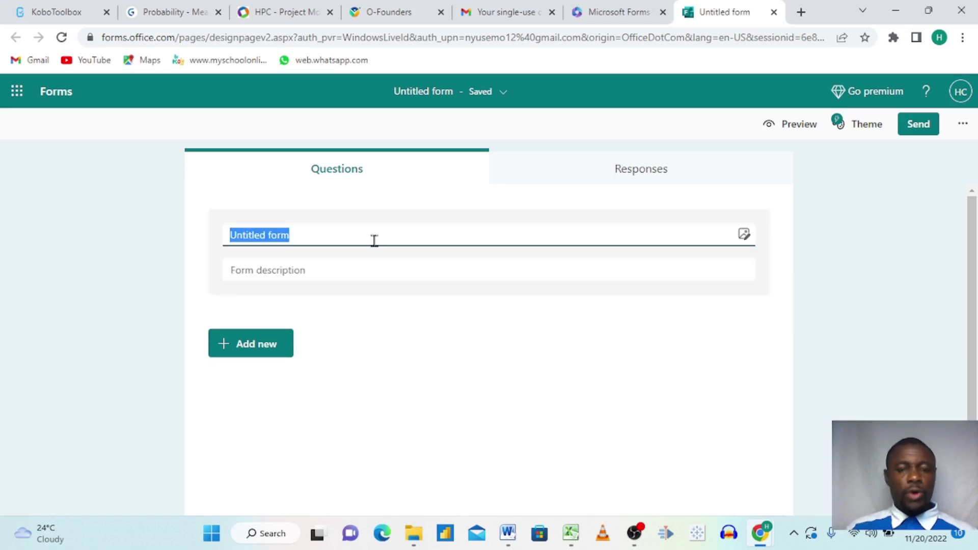
left_click(422, 328)
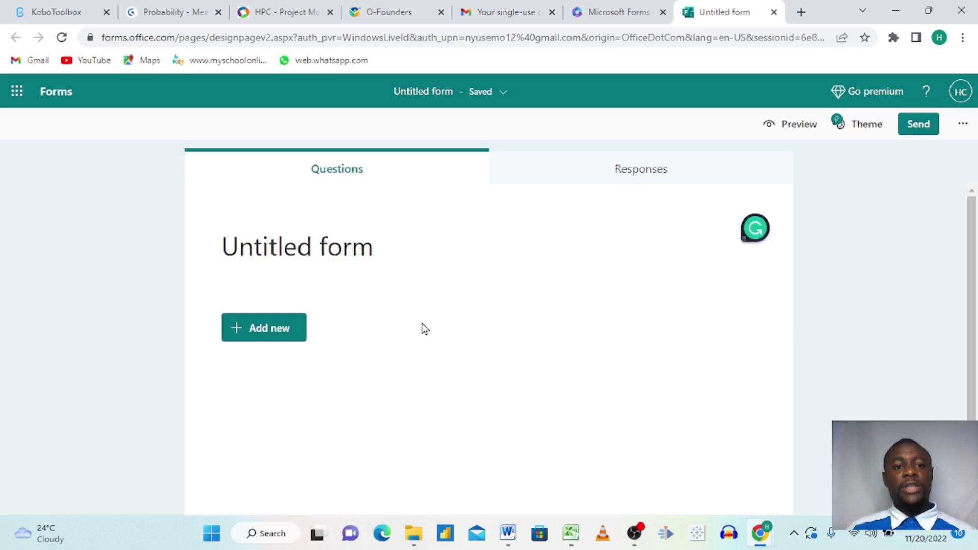
left_click(384, 254)
key("BackSpace")
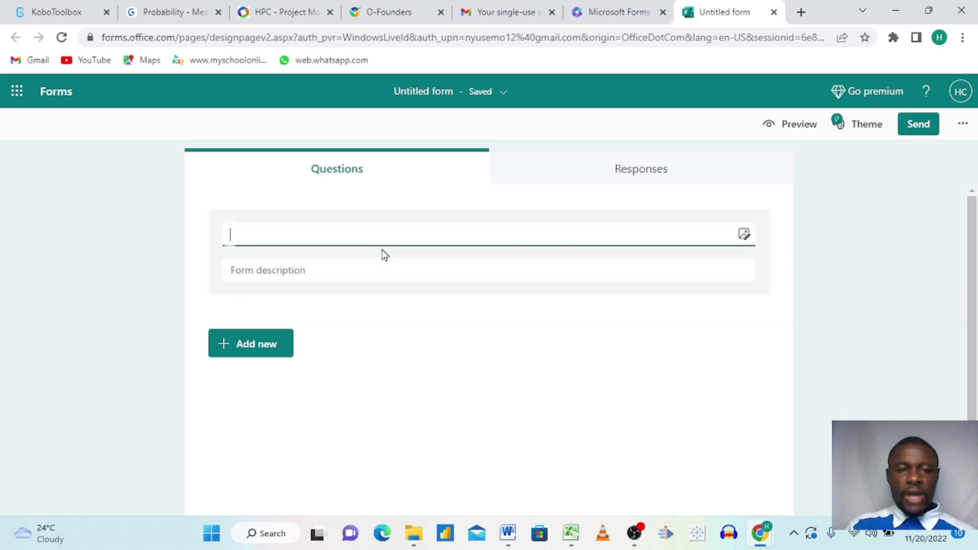
type("Nyus")
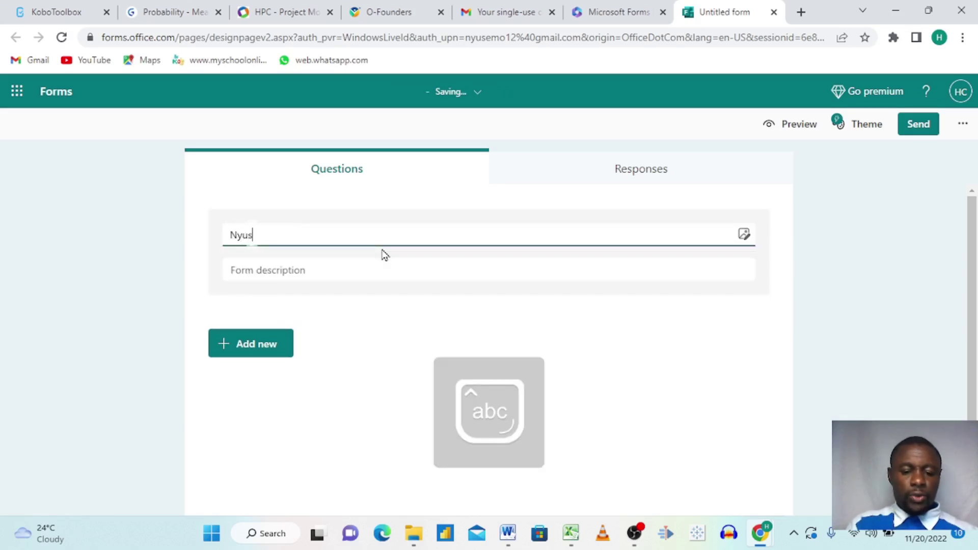
type("emo Tech")
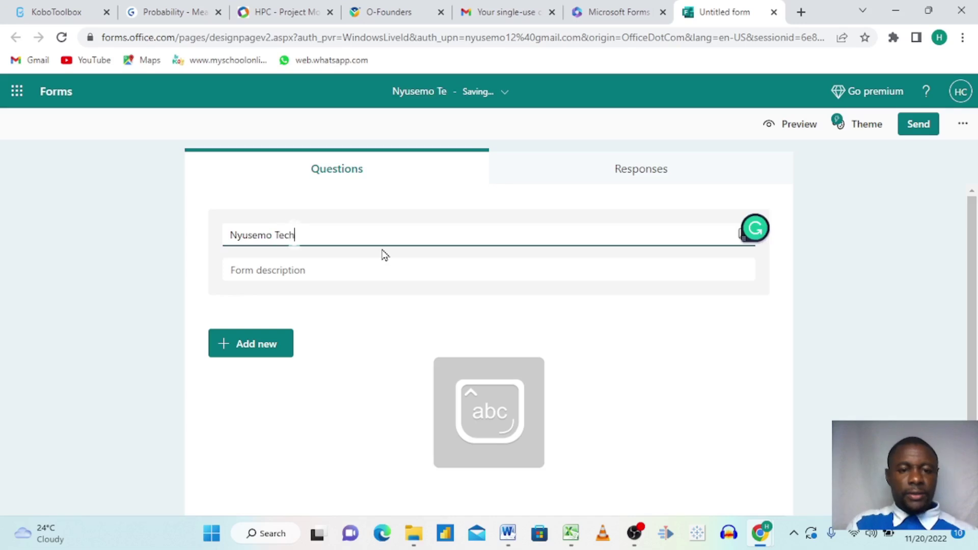
type(" feedb")
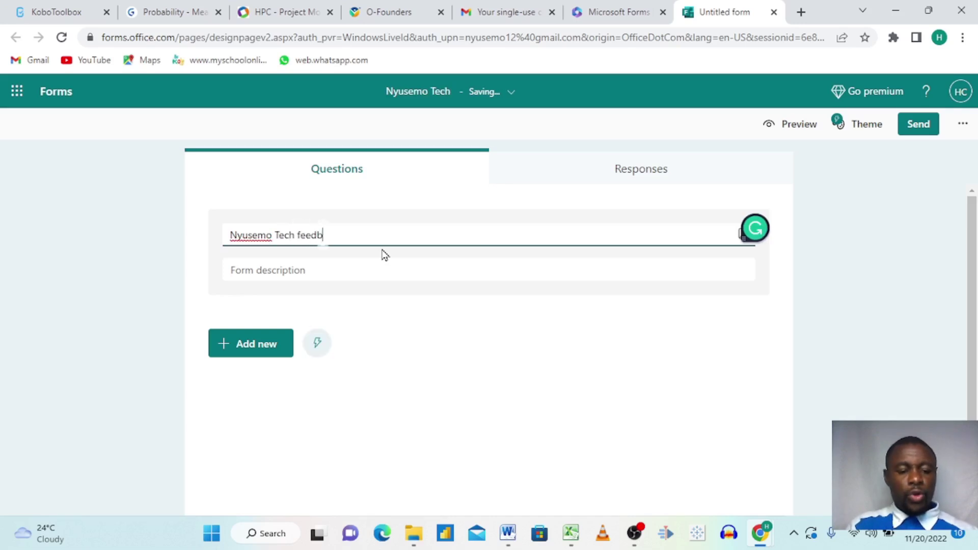
type("ack")
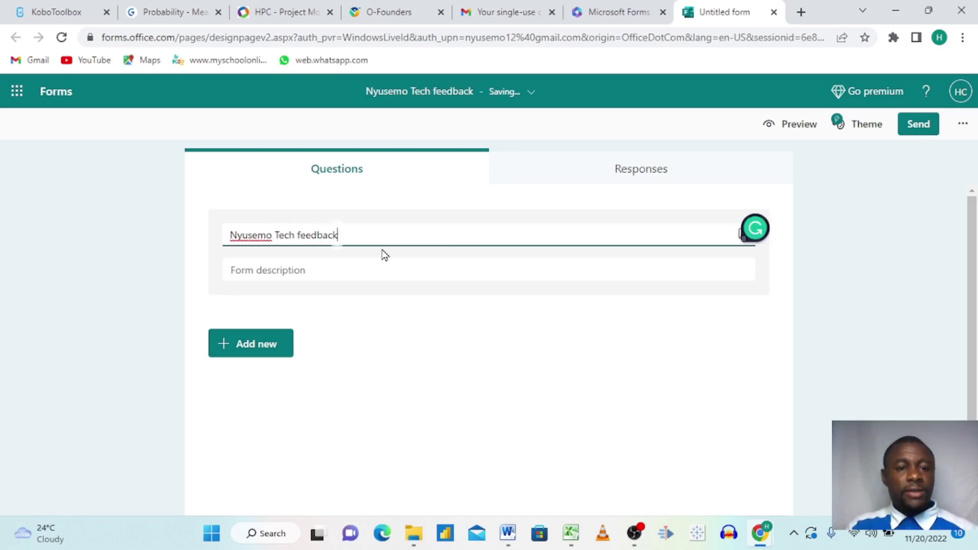
Step: Add the description 'This form is to get feedback from learners of Nyusemo Tech'
left_click(360, 270)
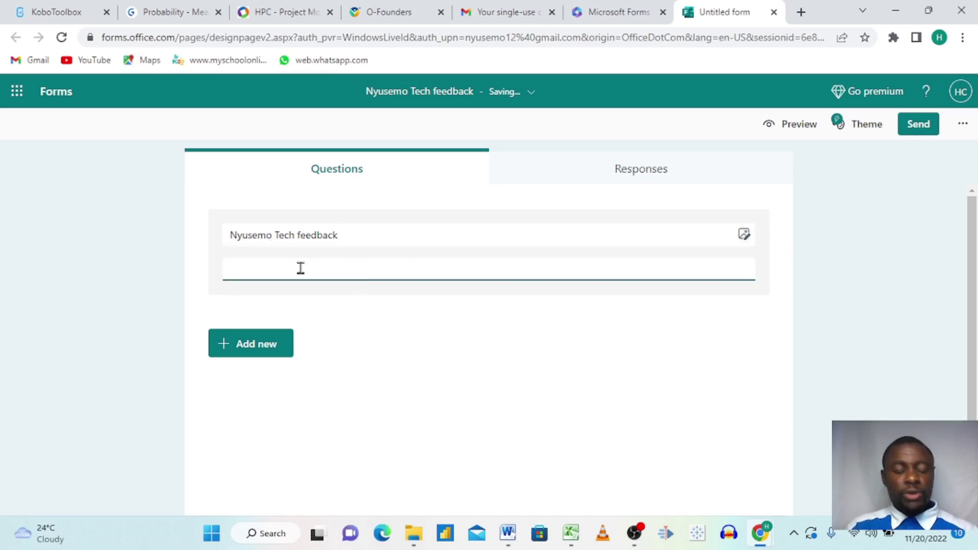
type("This f")
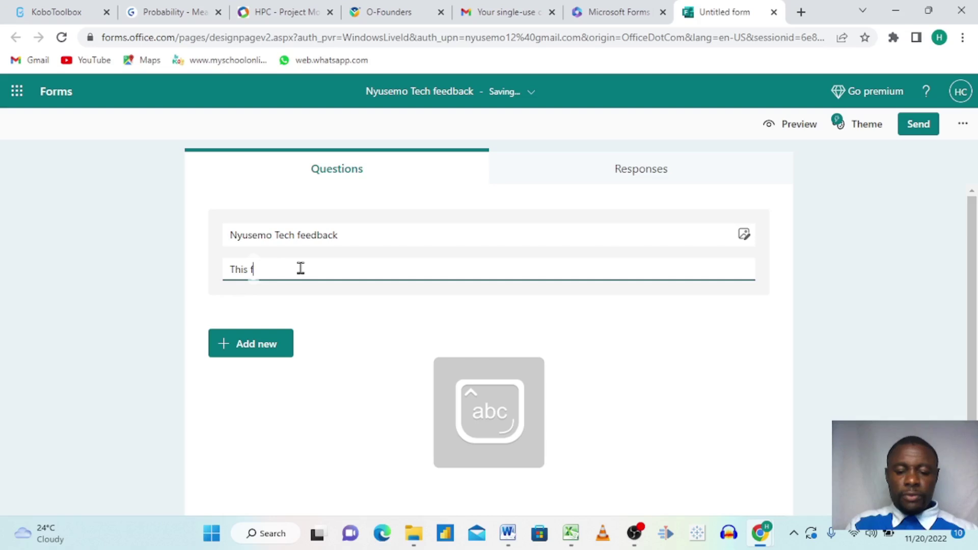
type("orm is to get feedb")
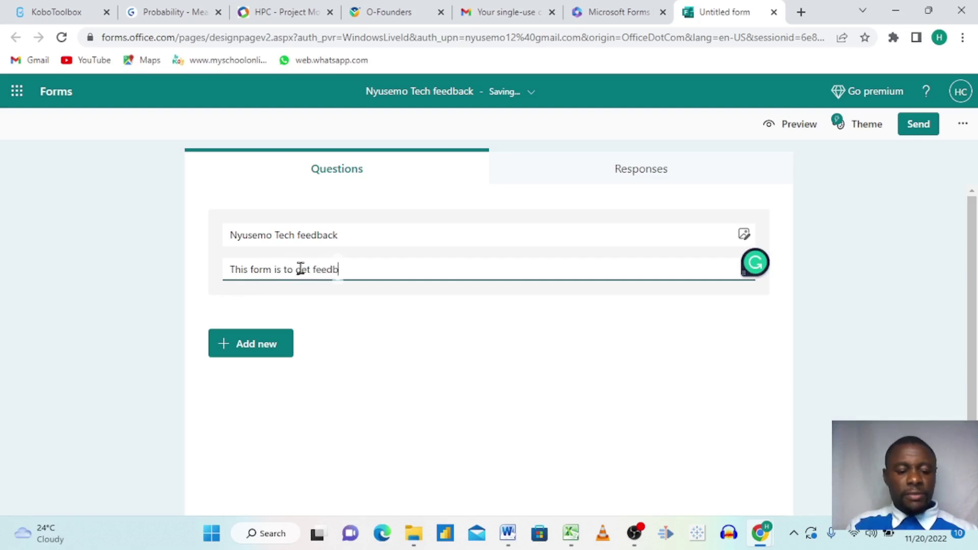
type("ack from ")
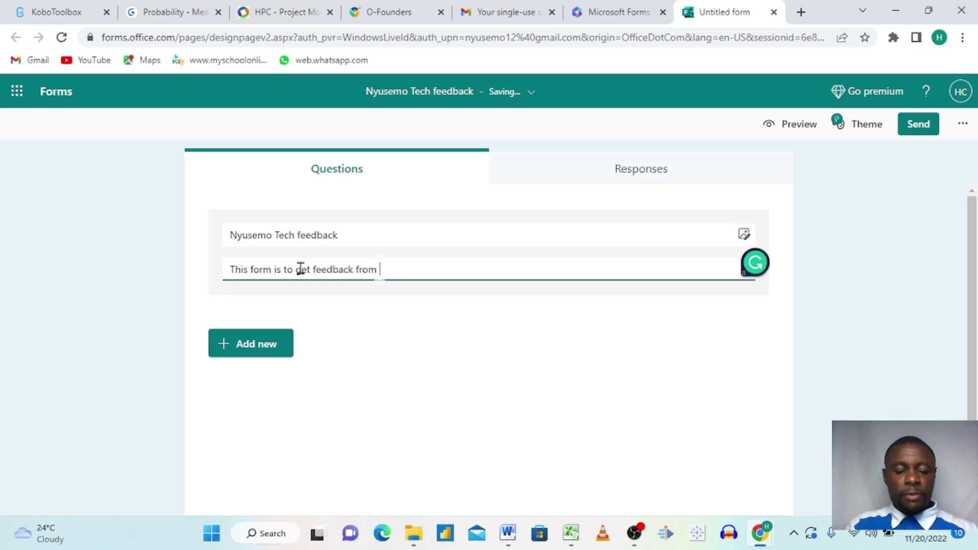
type("learne")
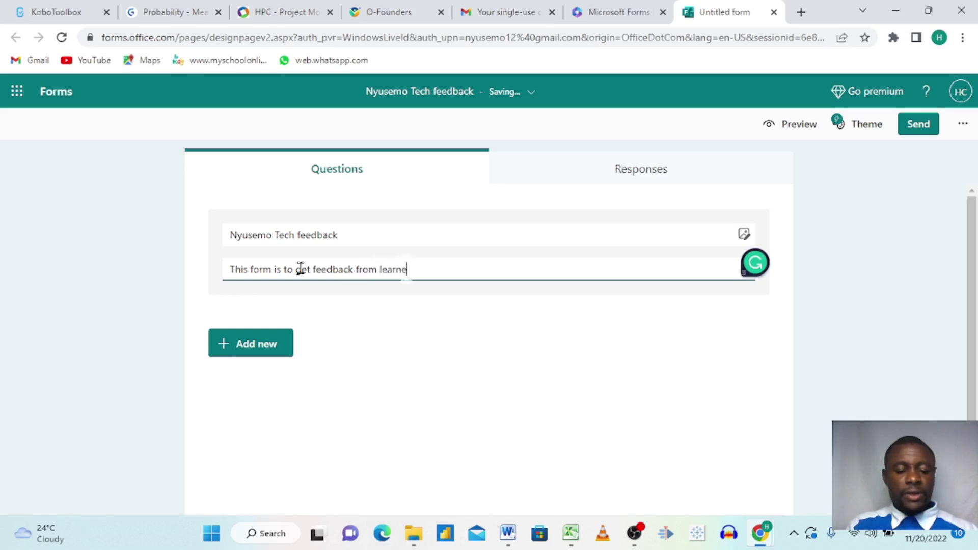
type("rs of")
key("Caps_Lock")
type("N")
key("Caps_Lock")
type("yusemo")
key("Caps_Lock")
type("T")
key("Caps_Lock")
type("ech")
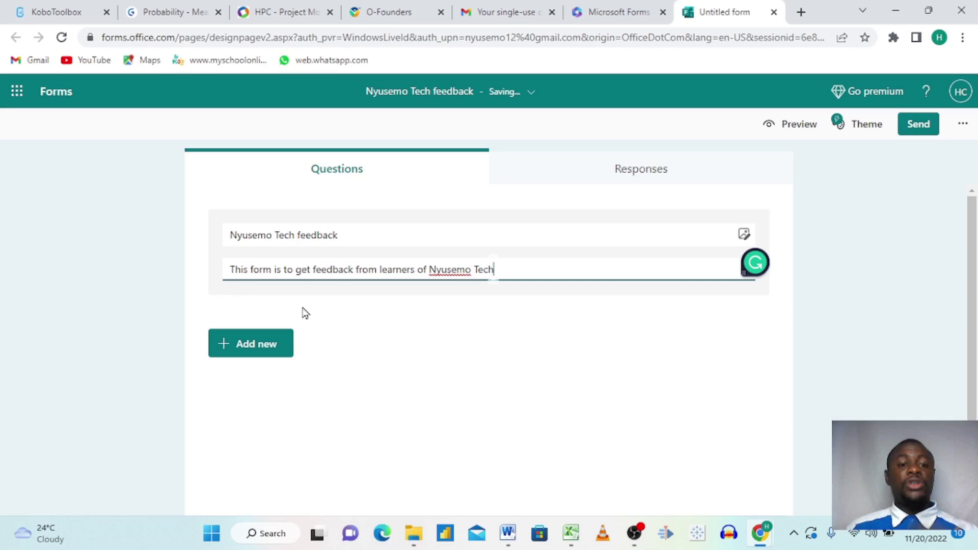
scroll(631, 332, "down", 2)
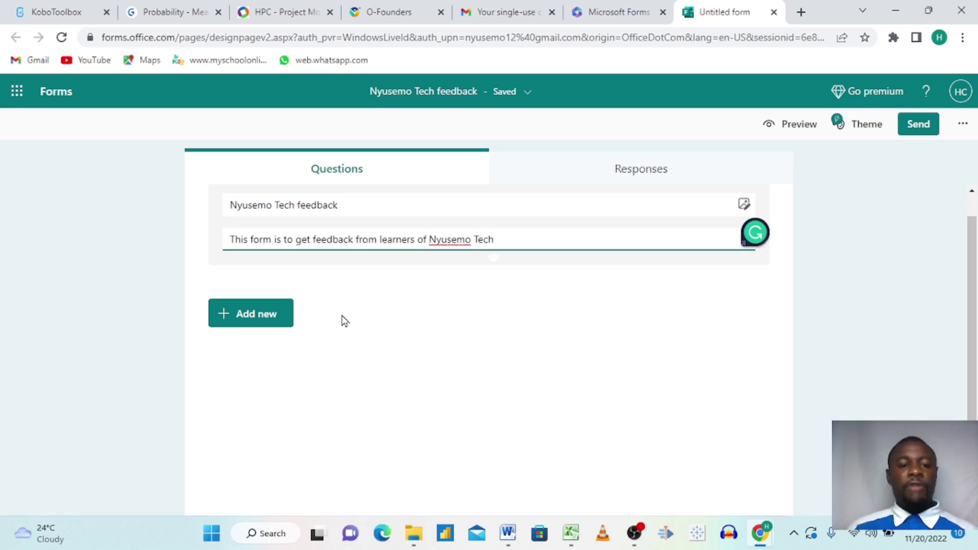
Step: Add a Text question titled 'Name'
left_click(248, 319)
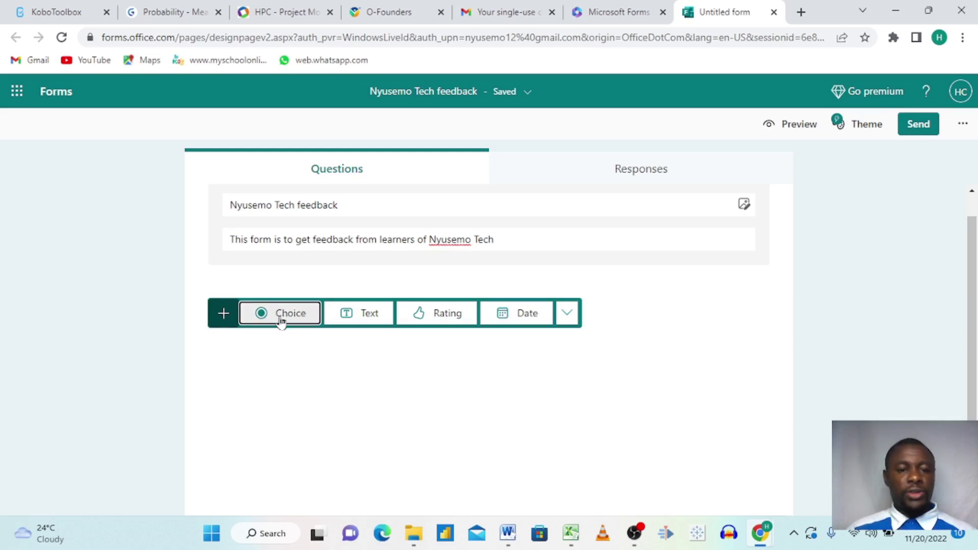
left_click(368, 315)
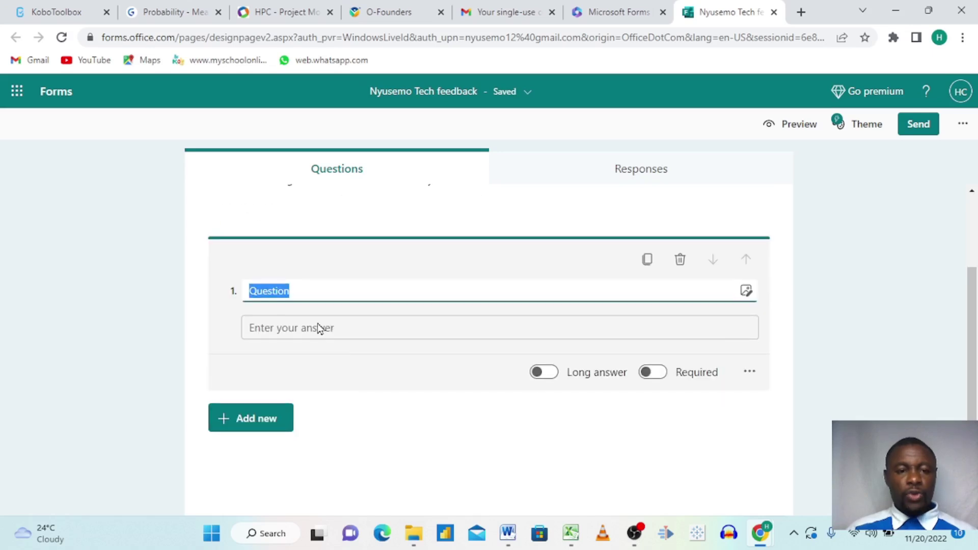
key("BackSpace")
key("Caps_Lock")
type("N")
key("Caps_Lock")
type("ames")
key("BackSpace")
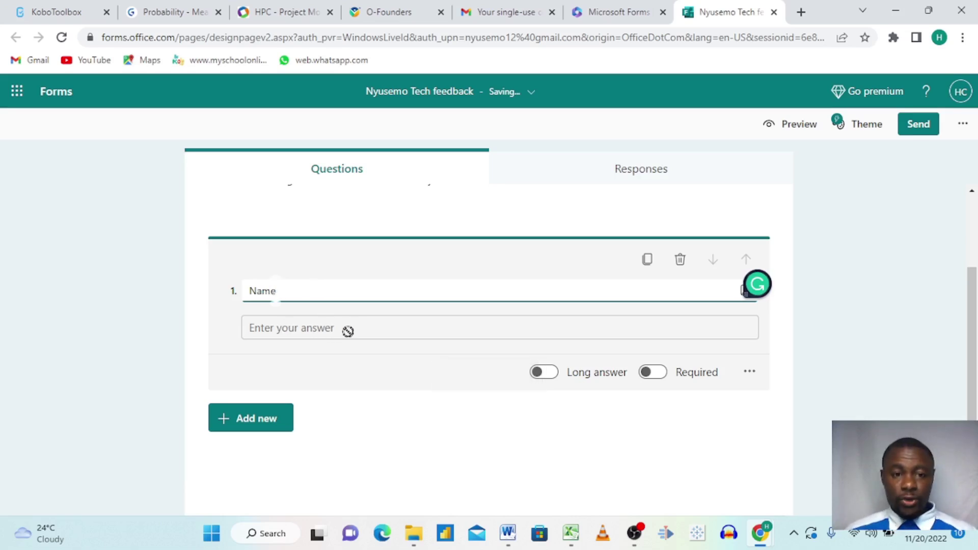
Step: Switch on Required for the Name question
scroll(387, 322, "down", 1)
scroll(387, 321, "up", 1)
scroll(387, 322, "up", 1)
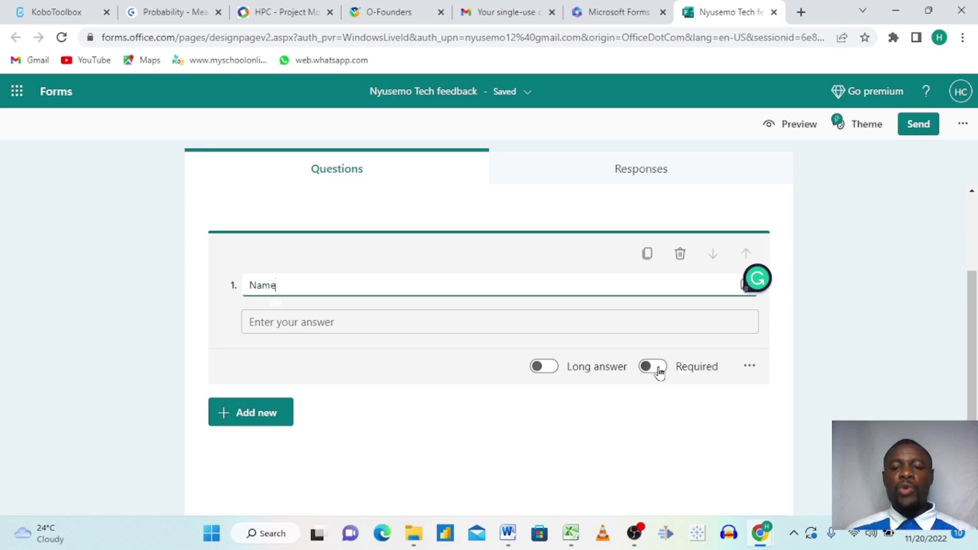
left_click(647, 367)
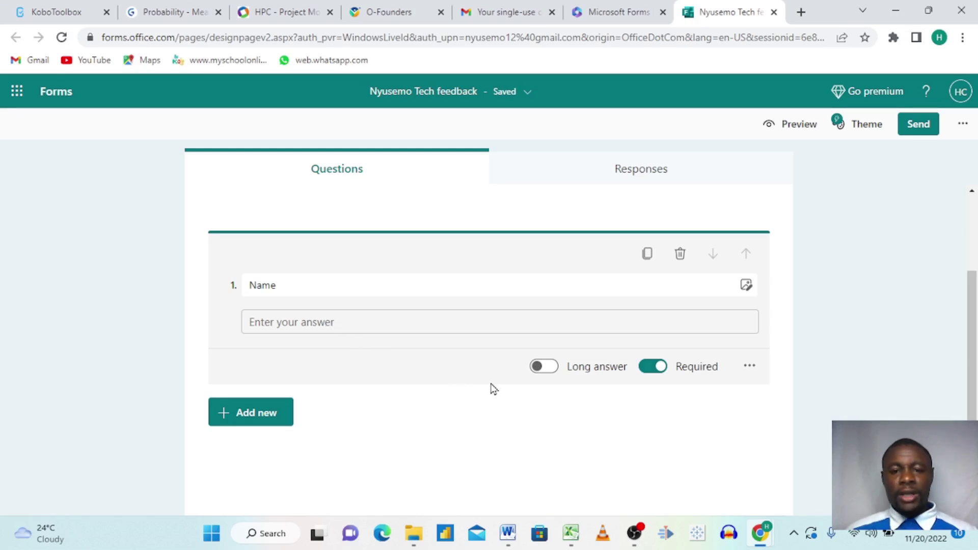
scroll(465, 384, "down", 1)
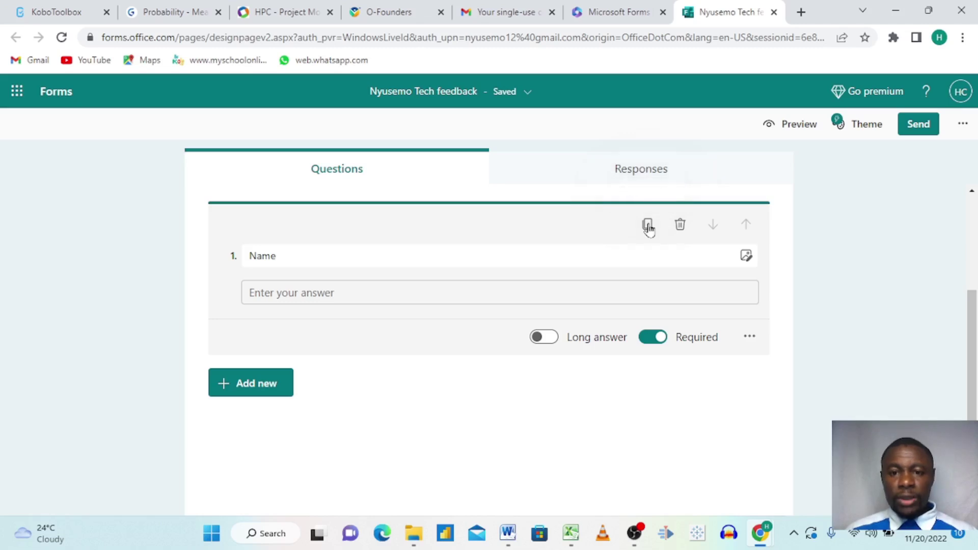
Step: Duplicate the Name question and move the copy into position
left_click(648, 226)
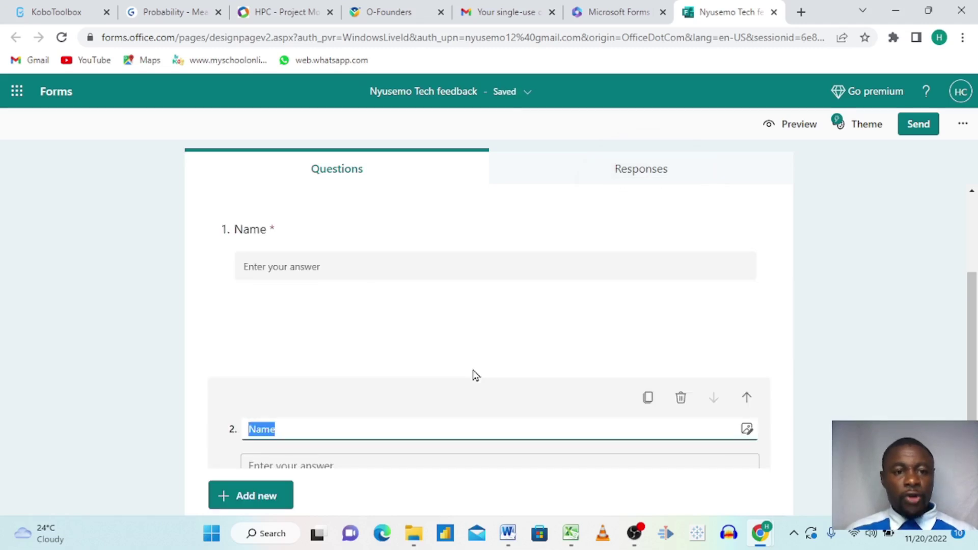
scroll(474, 376, "up", 2)
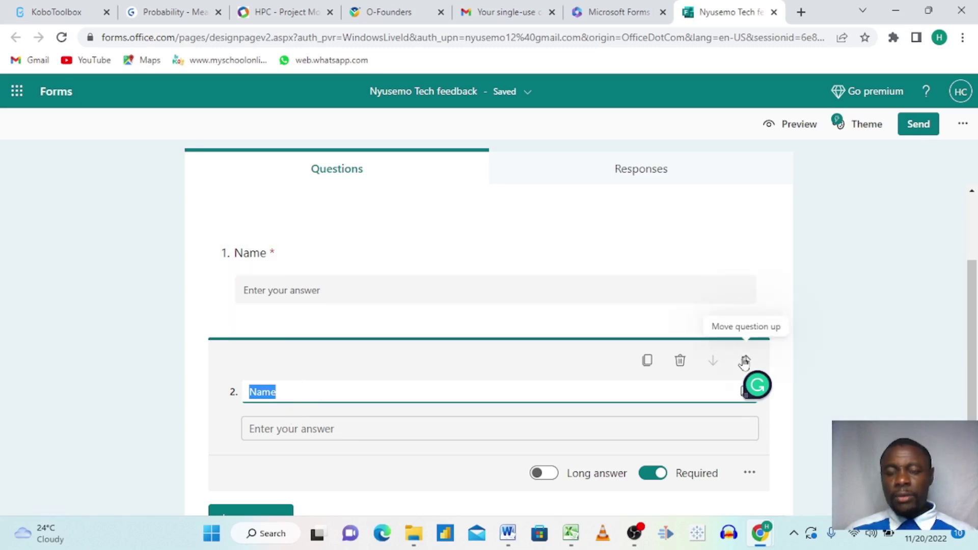
left_click(745, 361)
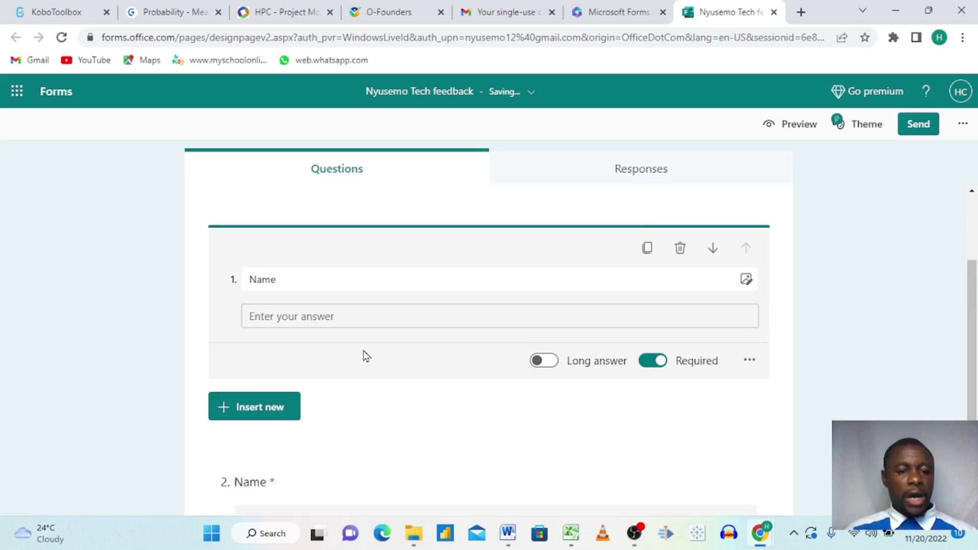
scroll(363, 351, "down", 2)
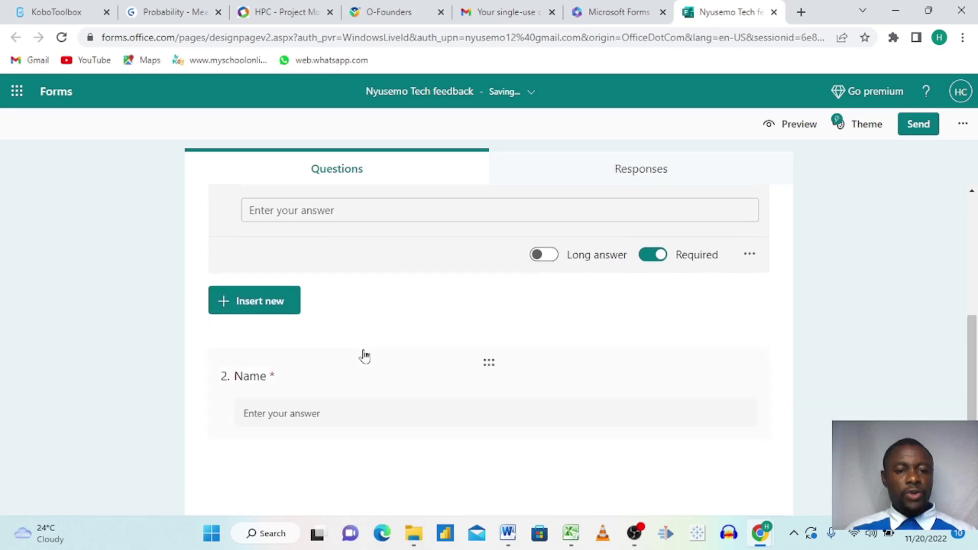
Step: Retitle the duplicated question 2 as 'Contact'
left_click(275, 377)
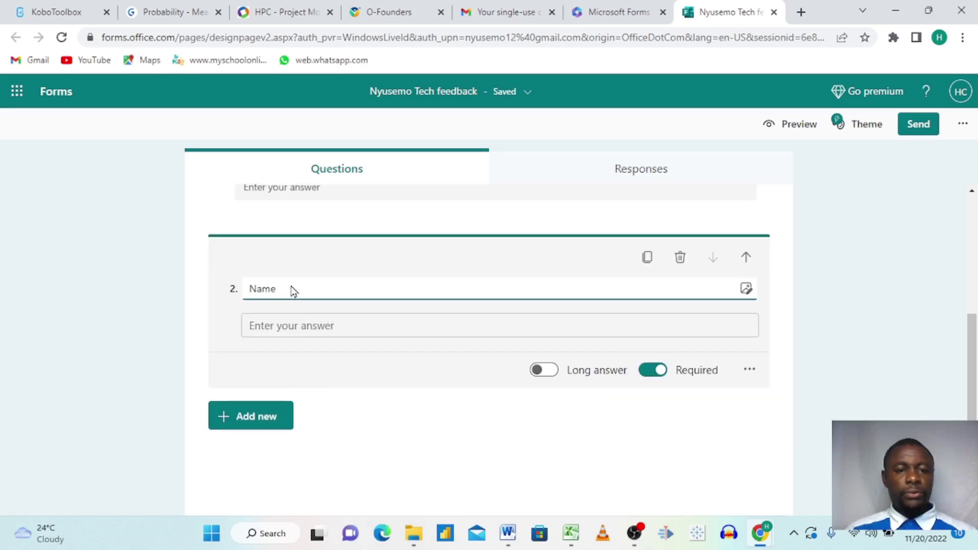
double_click(286, 284)
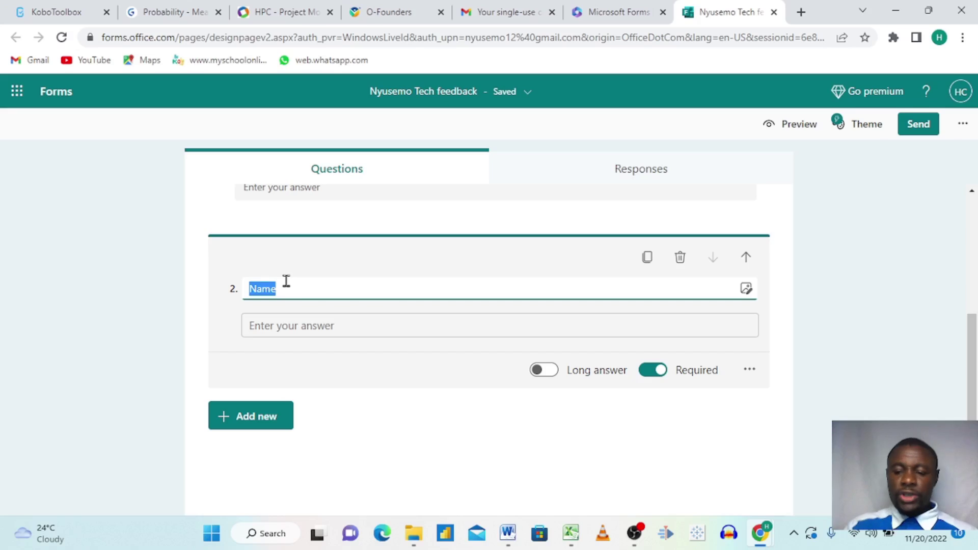
key("BackSpace")
key("Caps_Lock")
type("A")
key("Caps_Lock")
type("g")
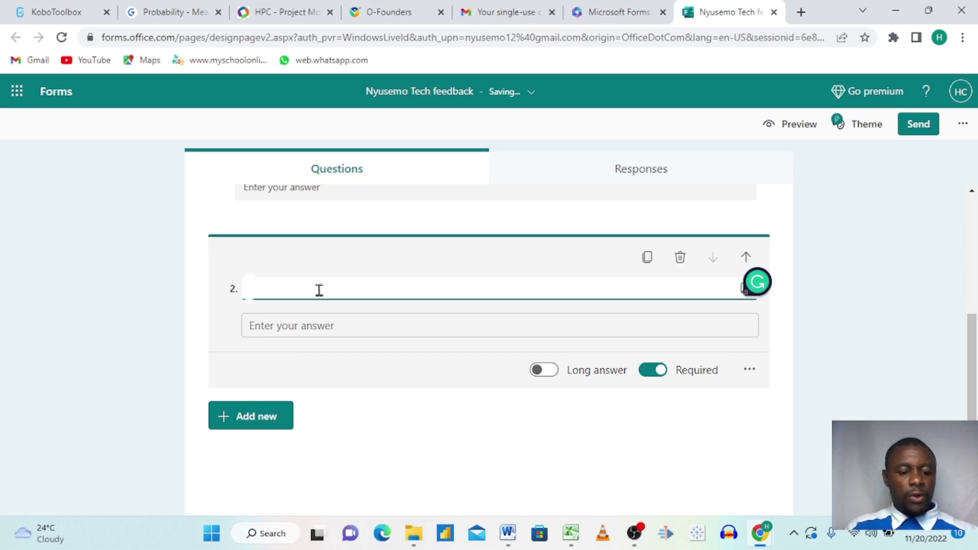
key("Caps_Lock")
type("C")
key("Caps_Lock")
type("ontact")
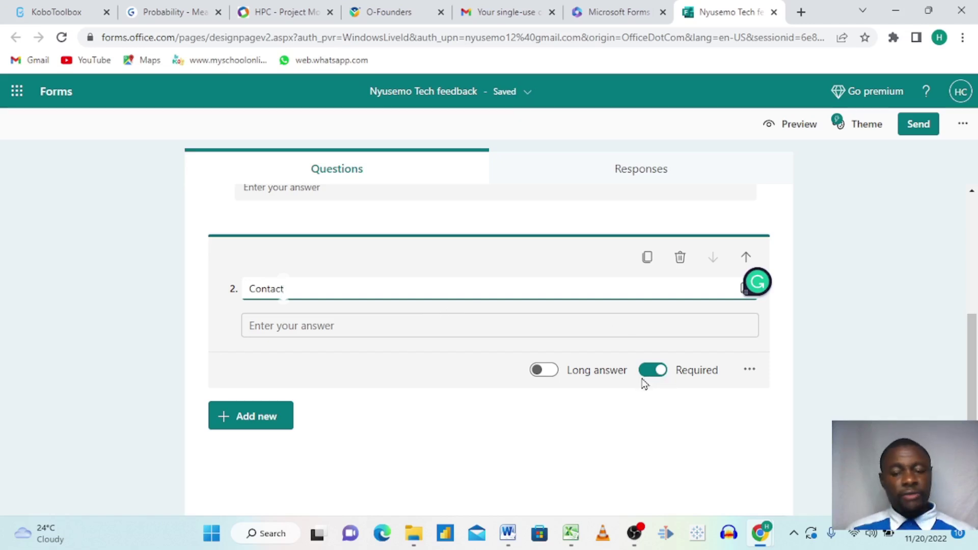
scroll(656, 390, "down", 1)
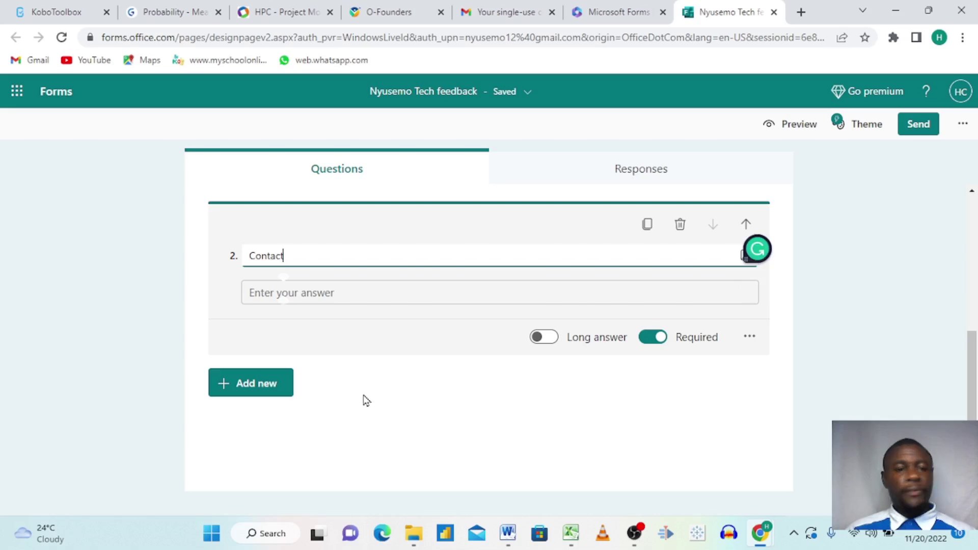
left_click(394, 400)
scroll(393, 398, "up", 5)
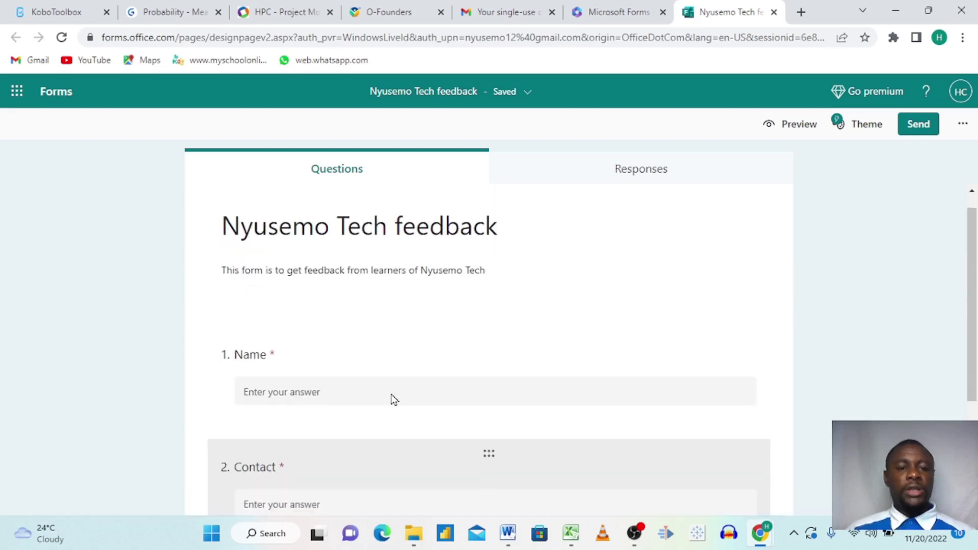
scroll(338, 373, "down", 3)
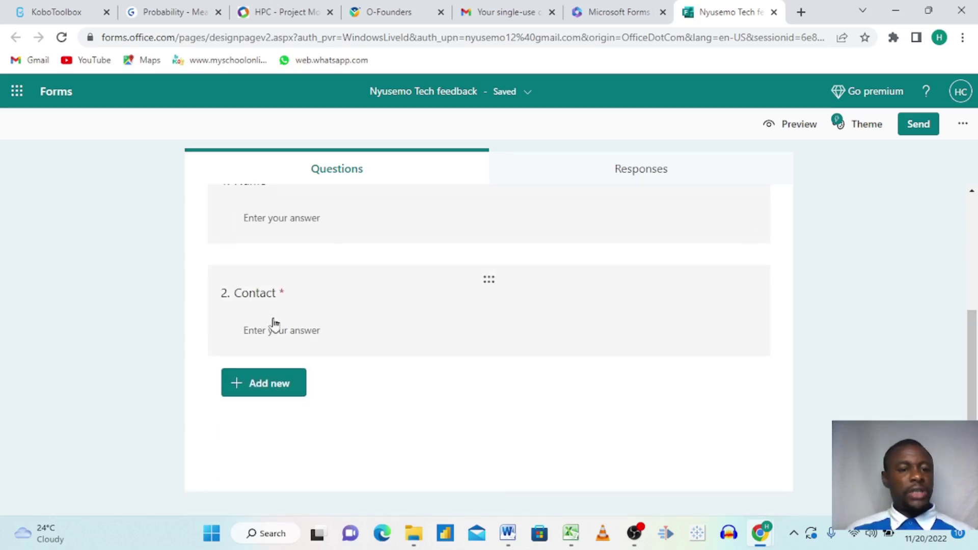
Step: Add a Choice question titled 'Sex' as question 3
left_click(271, 383)
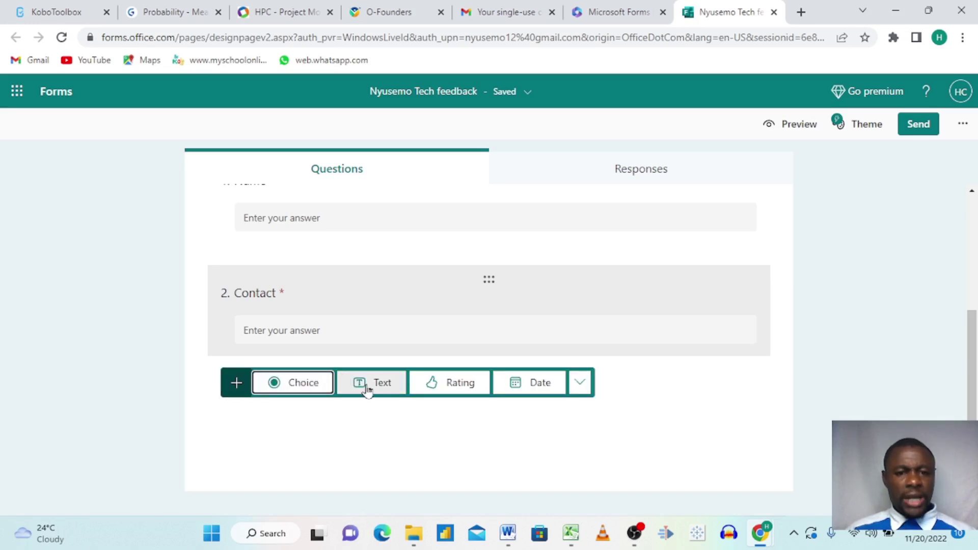
left_click(305, 383)
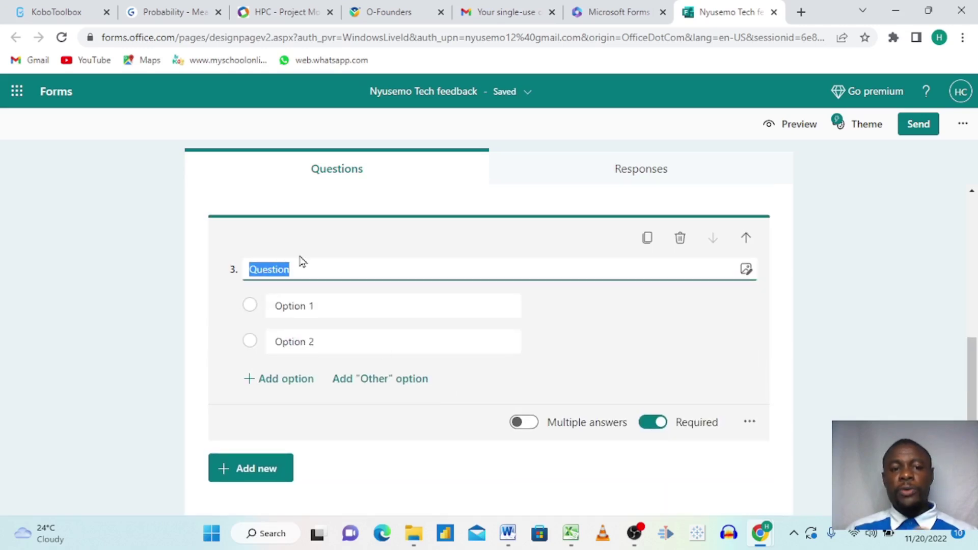
key("BackSpace")
key("Caps_Lock")
type("S")
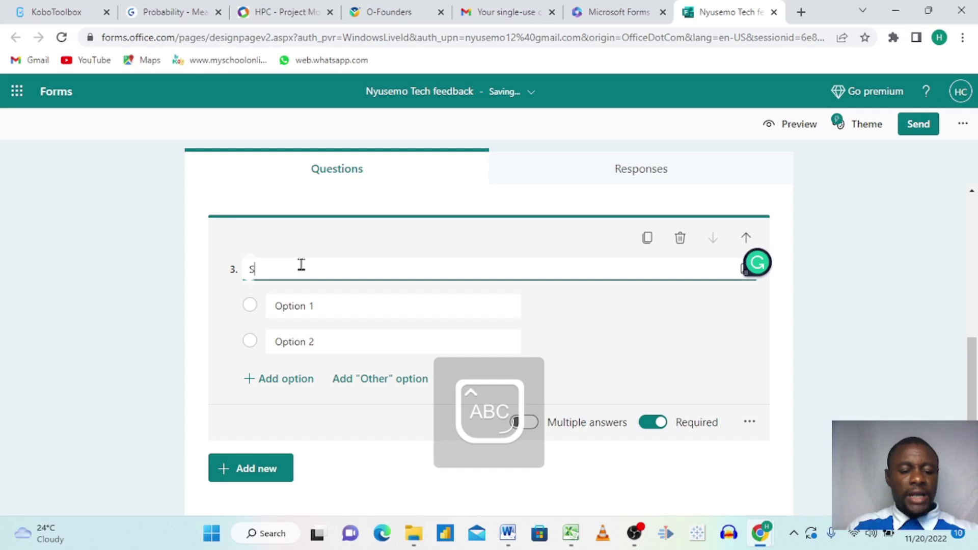
type("ER")
key("Caps_Lock")
key("BackSpace")
key("BackSpace")
key("BackSpace")
key("Caps_Lock")
key("Caps_Lock")
type("Sex")
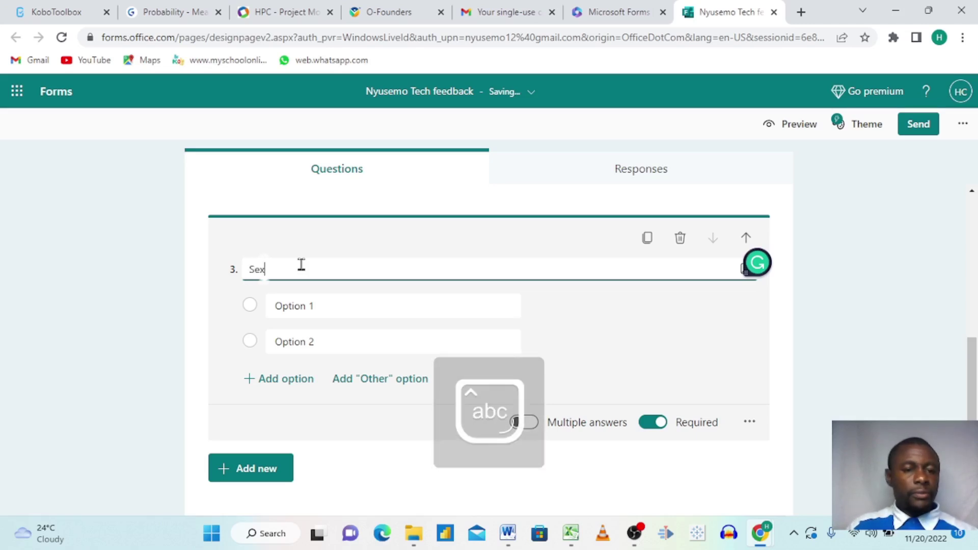
Step: Fill in the two answer options as 'Male' and 'Female'
left_click(312, 306)
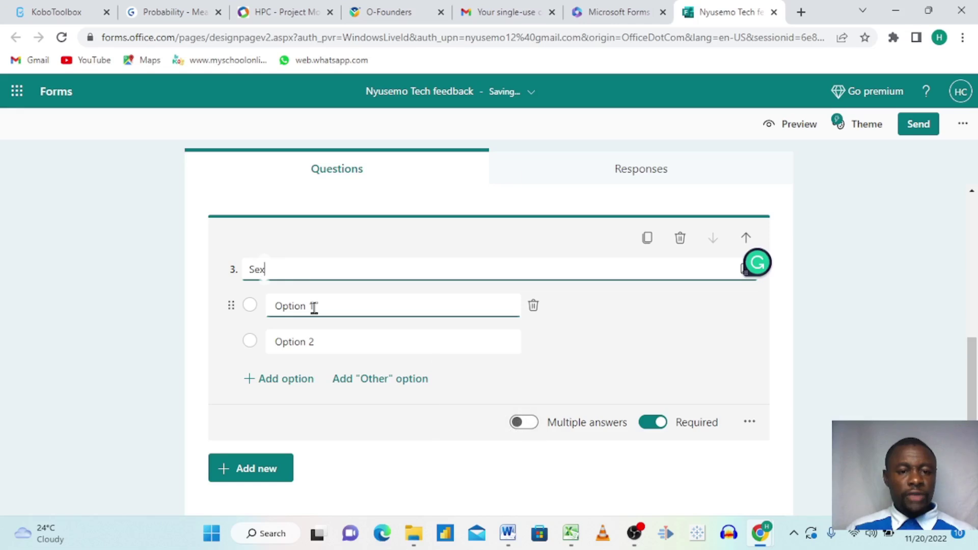
left_click(314, 307)
key("BackSpace")
key("Caps_Lock")
type("M")
key("Caps_Lock")
left_click(334, 344)
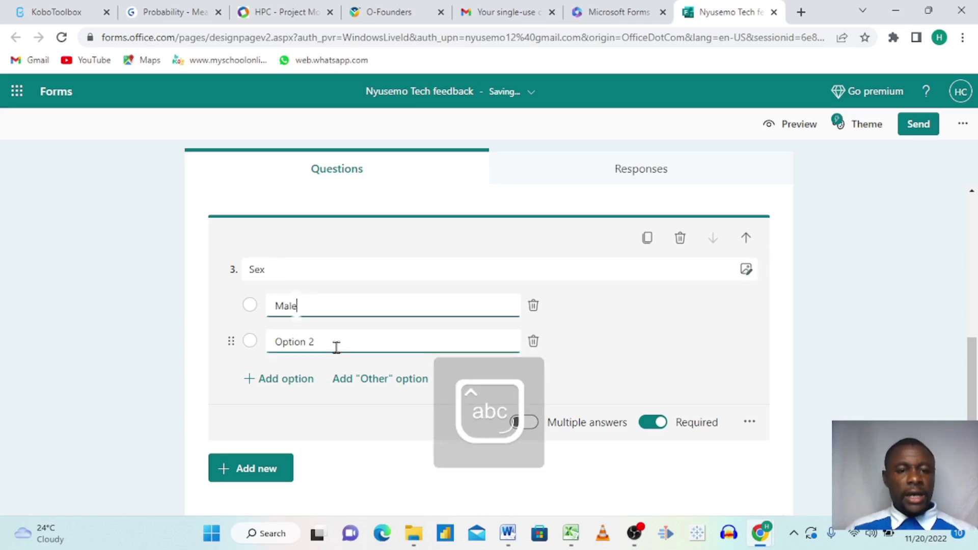
key("Caps_Lock")
type("F")
key("Caps_Lock")
type("emale")
left_click(476, 297)
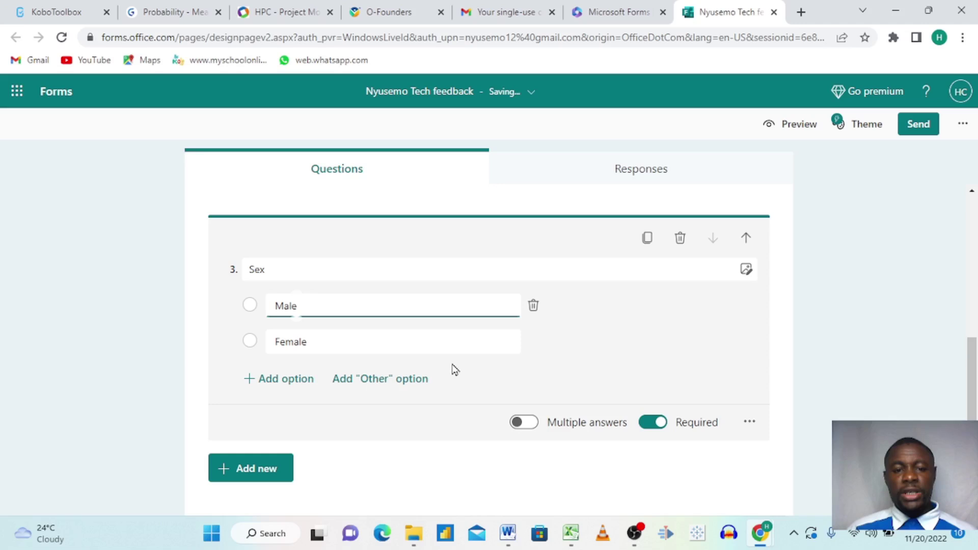
scroll(641, 349, "down", 2)
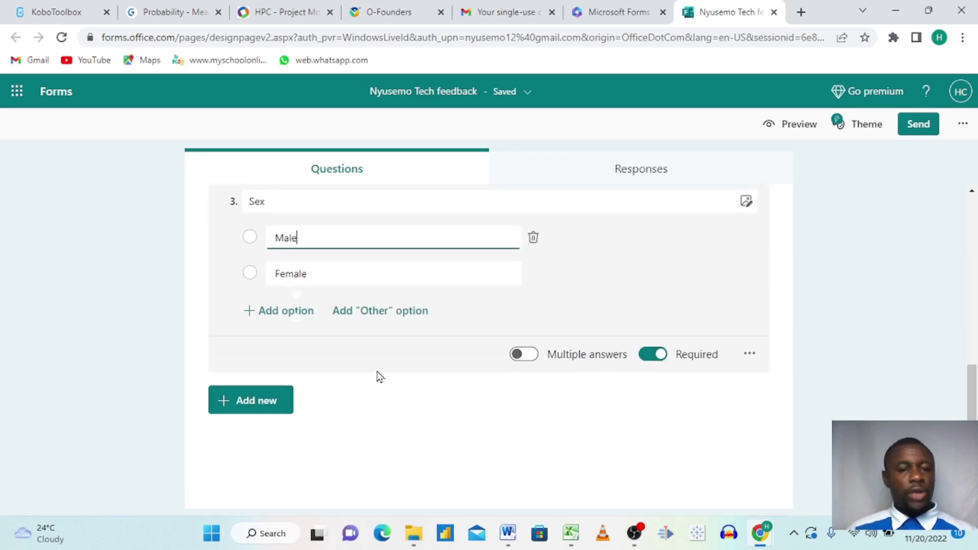
scroll(377, 376, "up", 10)
scroll(378, 376, "down", 10)
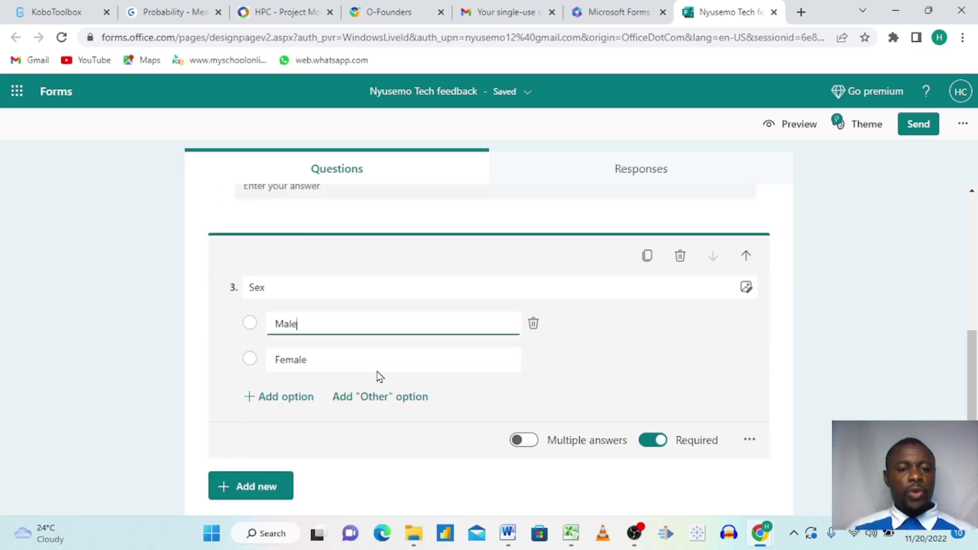
Step: Add a 5-star Rating question titled 'How is your experience with us?'
left_click(269, 388)
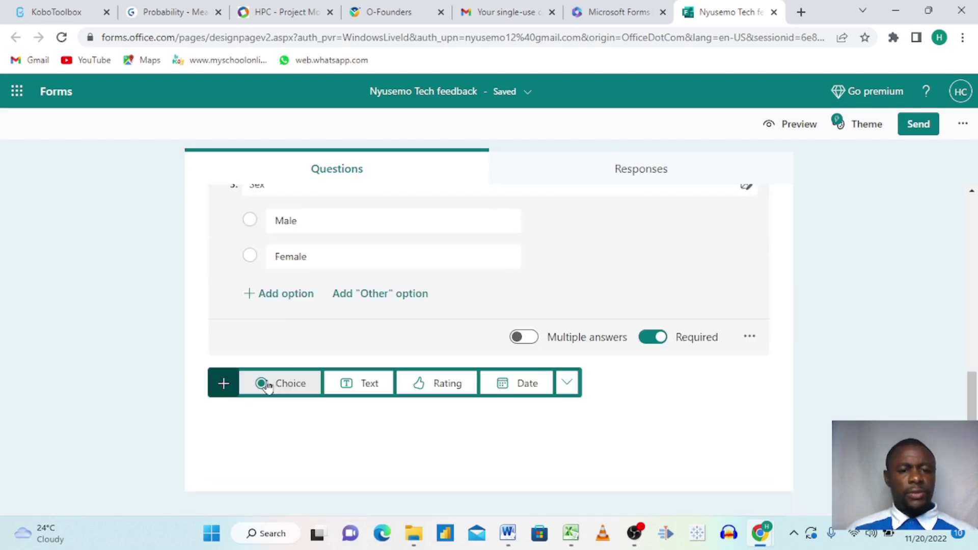
left_click(436, 387)
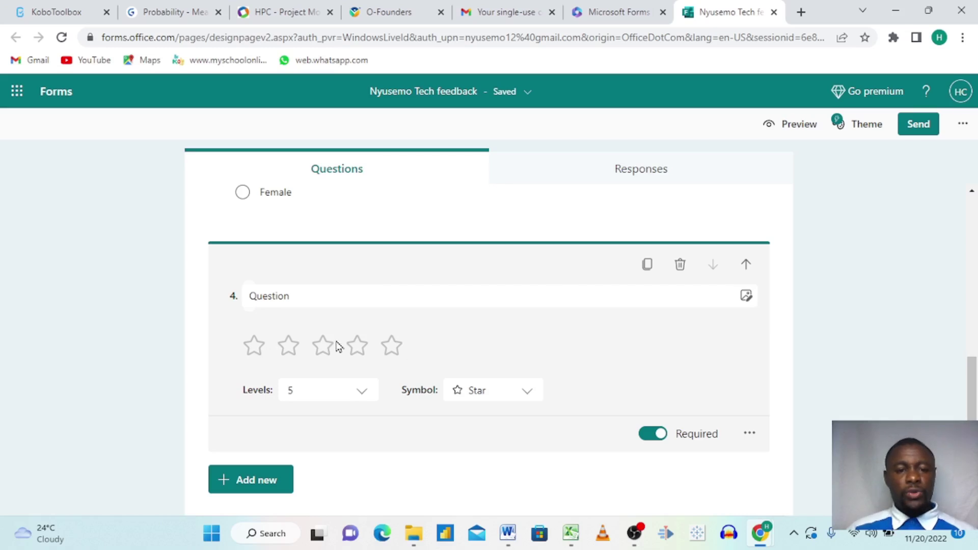
double_click(303, 292)
key("BackSpace")
key("Caps_Lock")
type("H")
key("Caps_Lock")
type("ow")
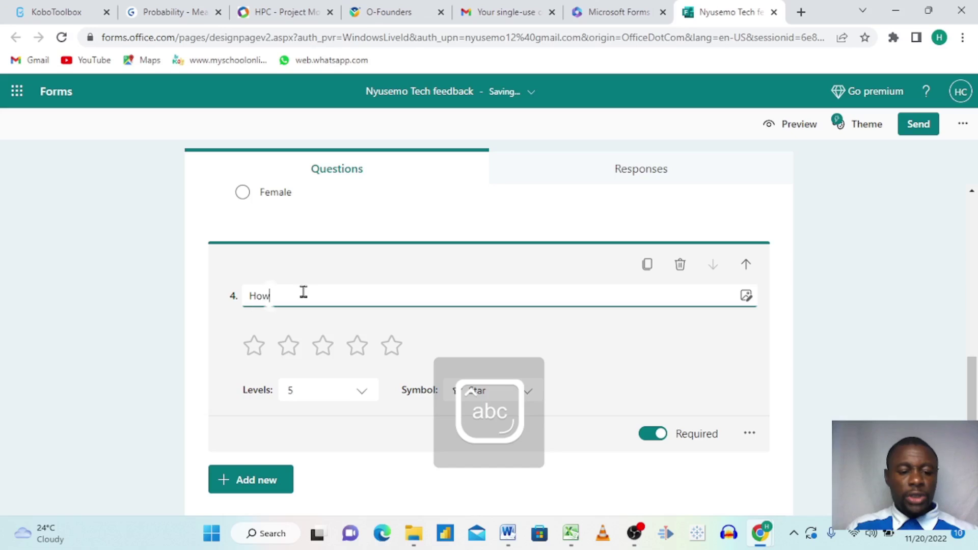
type(" is your")
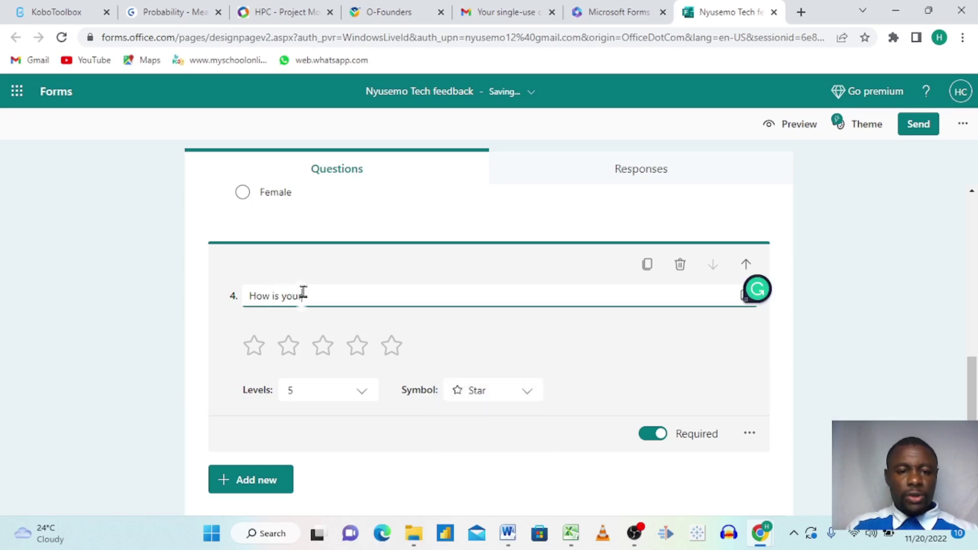
type(" experience with us?")
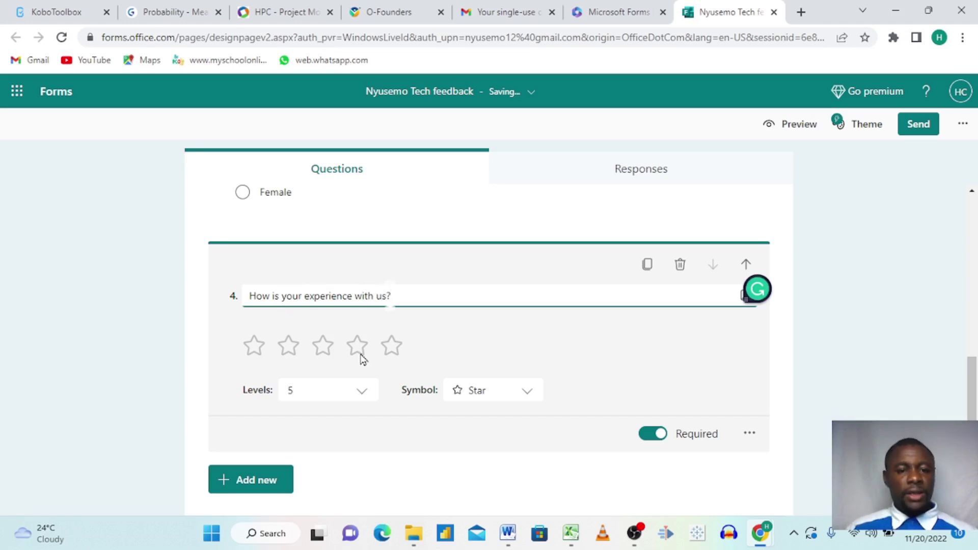
scroll(498, 362, "down", 1)
scroll(501, 362, "up", 2)
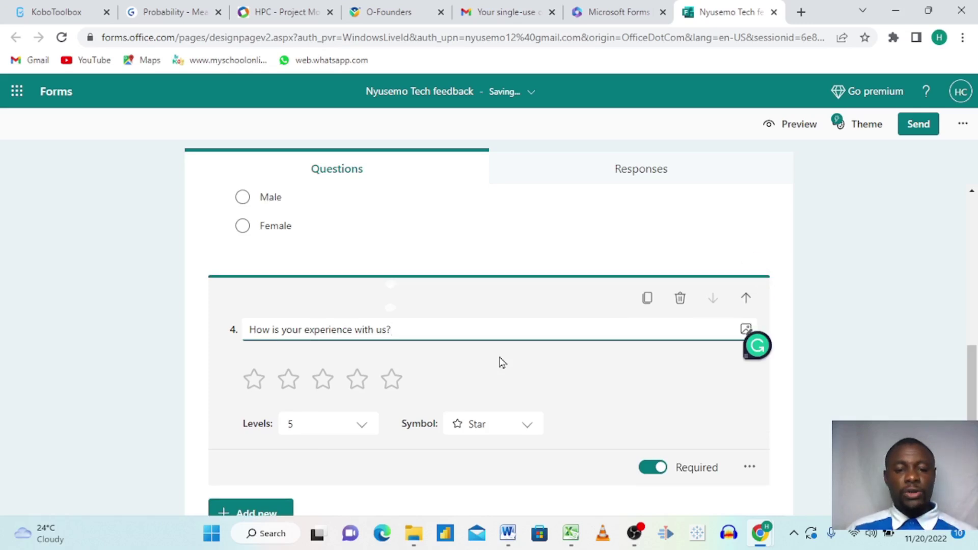
scroll(502, 362, "down", 2)
scroll(502, 361, "up", 2)
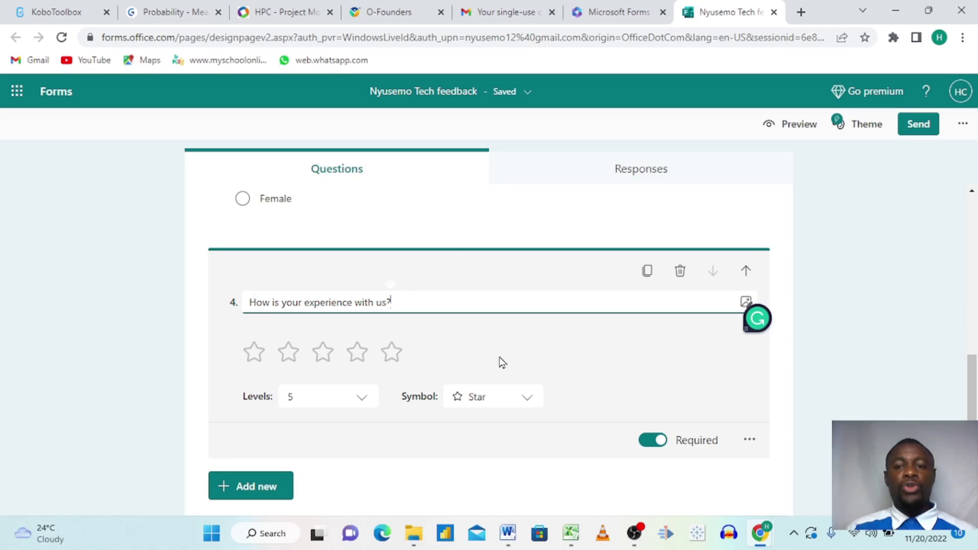
scroll(502, 362, "up", 10)
scroll(502, 363, "down", 3)
scroll(502, 363, "up", 4)
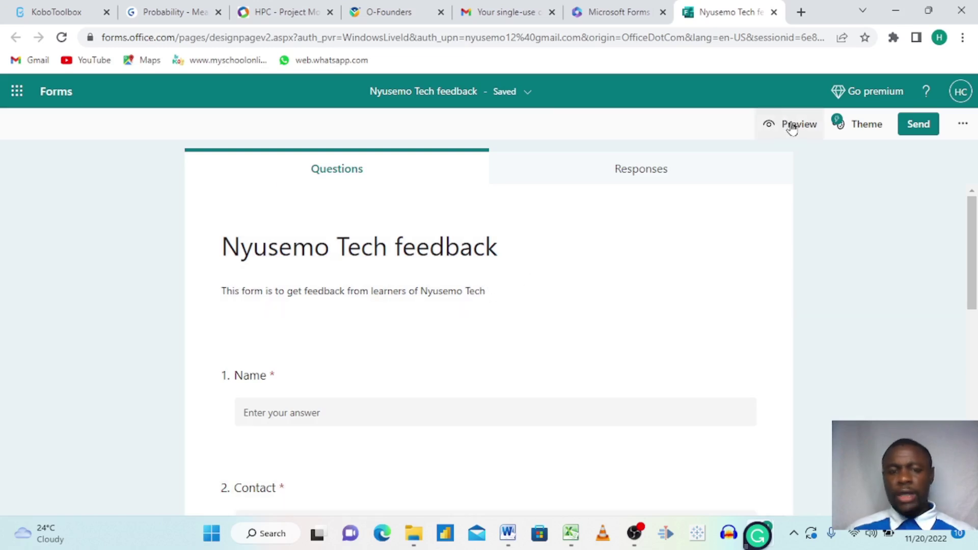
Step: Preview the Nyusemo Tech feedback form in Computer view and scroll through its four questions
left_click(792, 126)
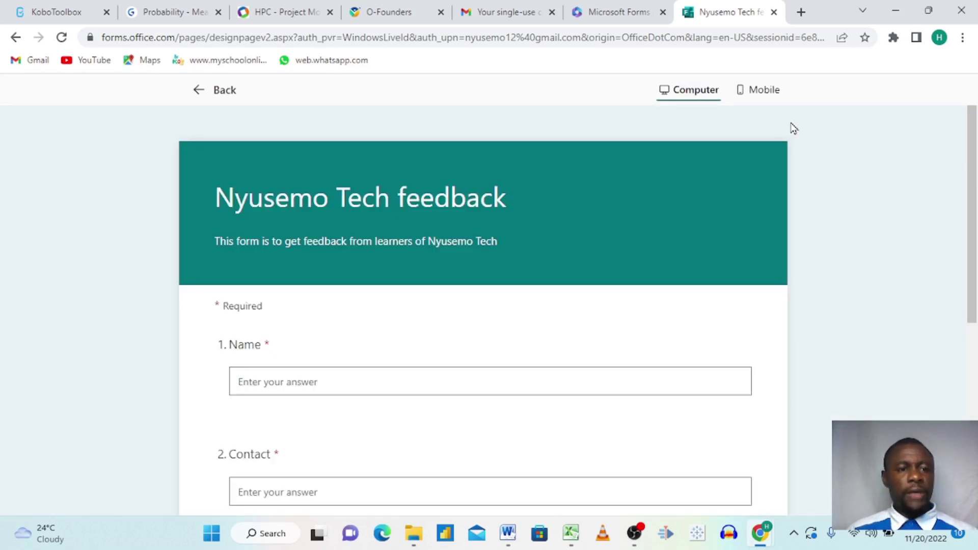
scroll(603, 354, "down", 8)
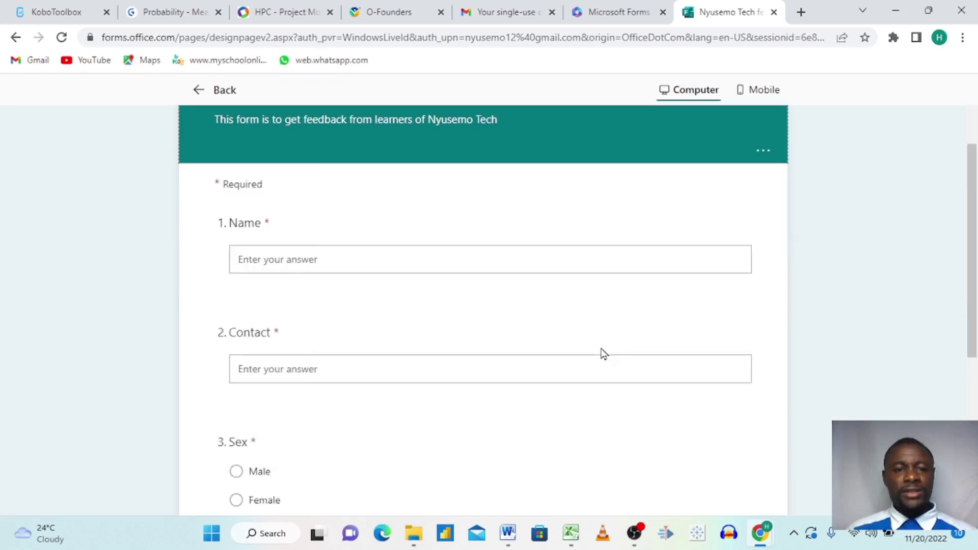
scroll(604, 353, "up", 8)
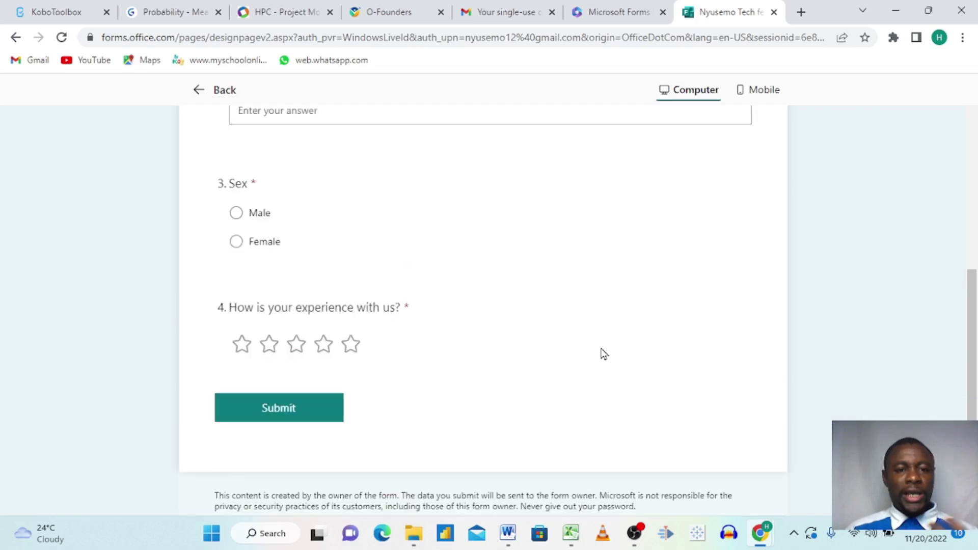
scroll(602, 349, "down", 1)
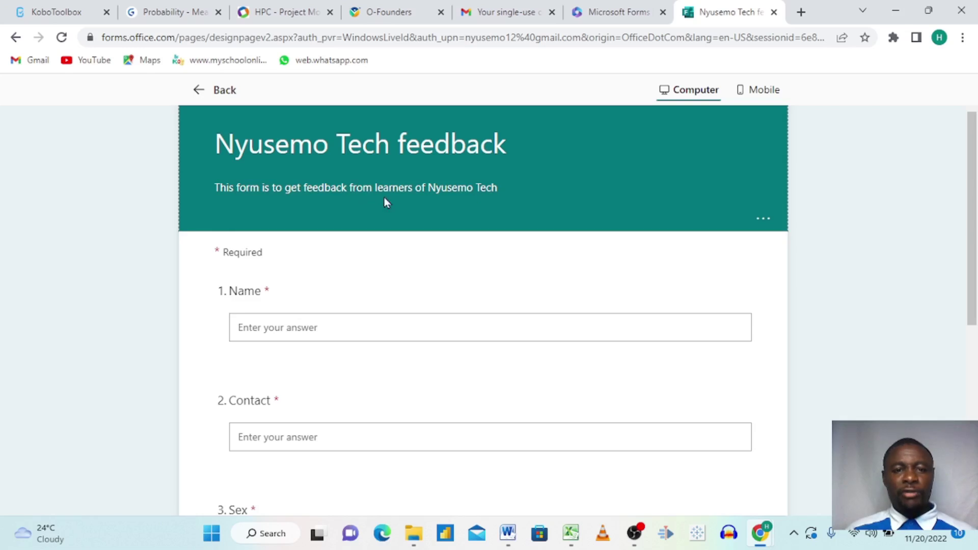
scroll(397, 236, "down", 1)
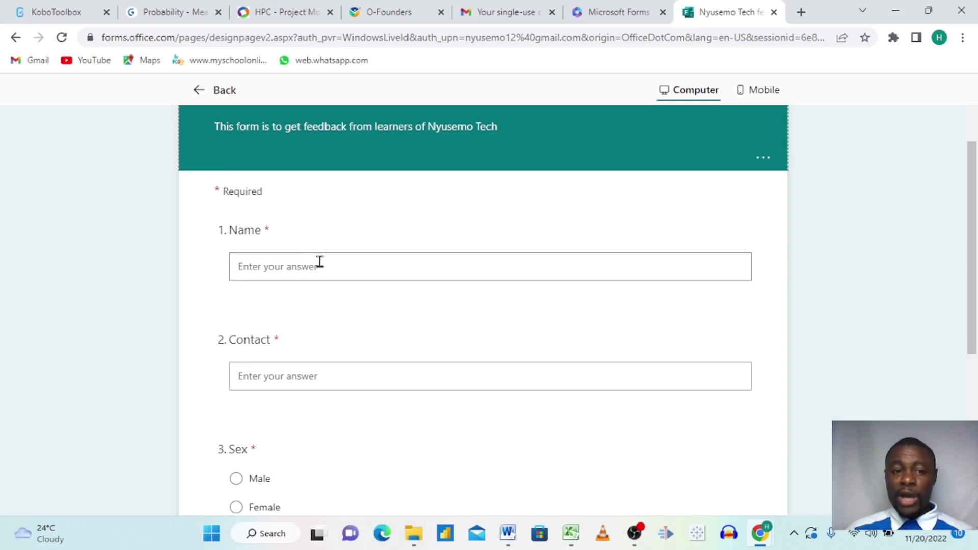
scroll(328, 271, "down", 1)
scroll(328, 271, "down", 1)
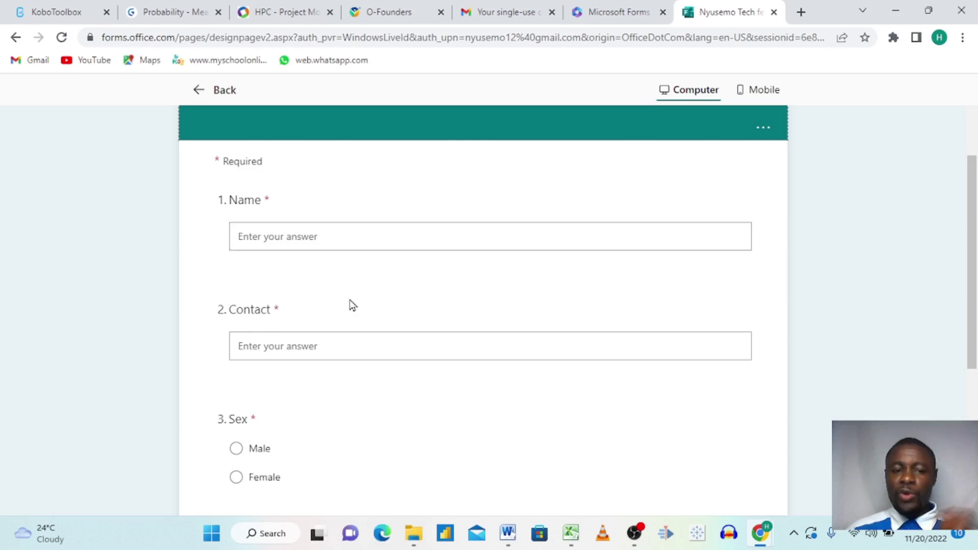
scroll(360, 311, "down", 2)
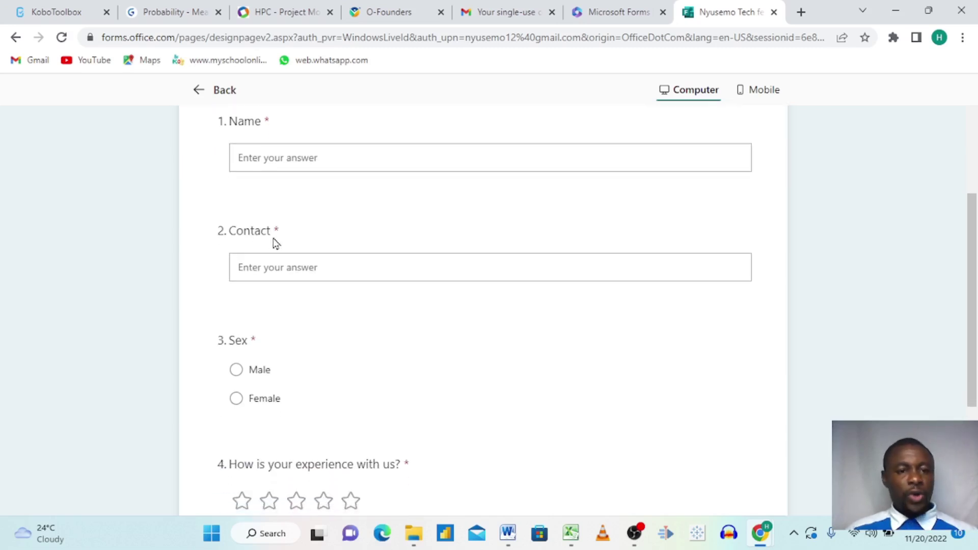
scroll(412, 312, "down", 2)
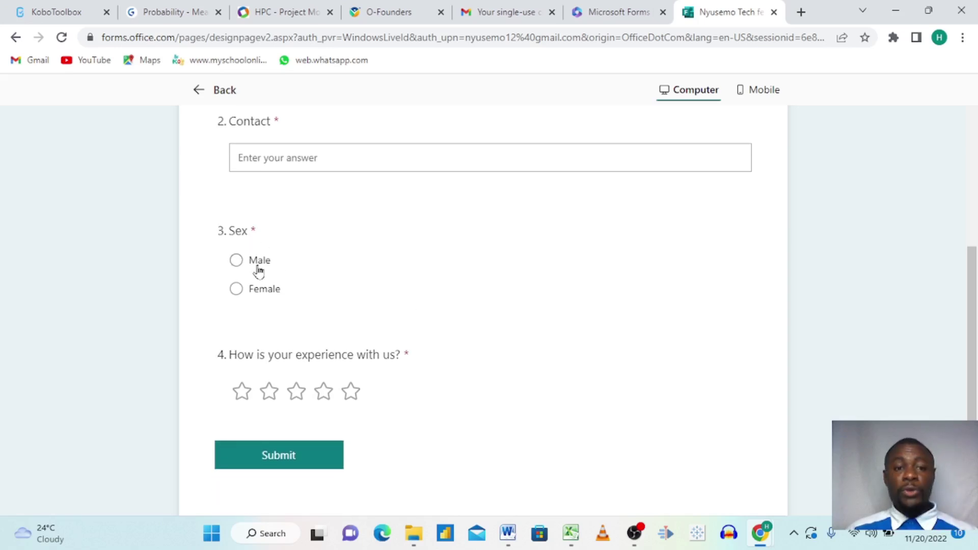
scroll(391, 327, "down", 2)
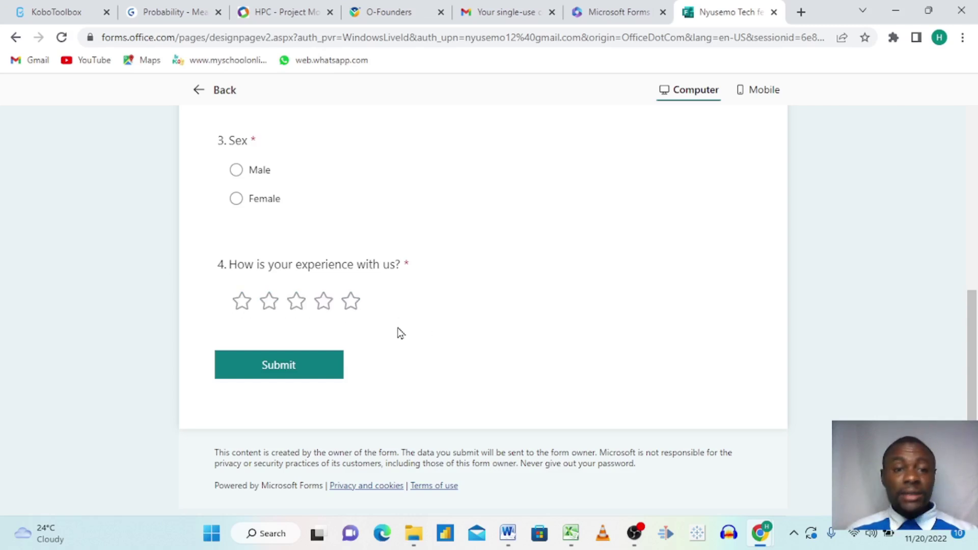
scroll(400, 333, "up", 7)
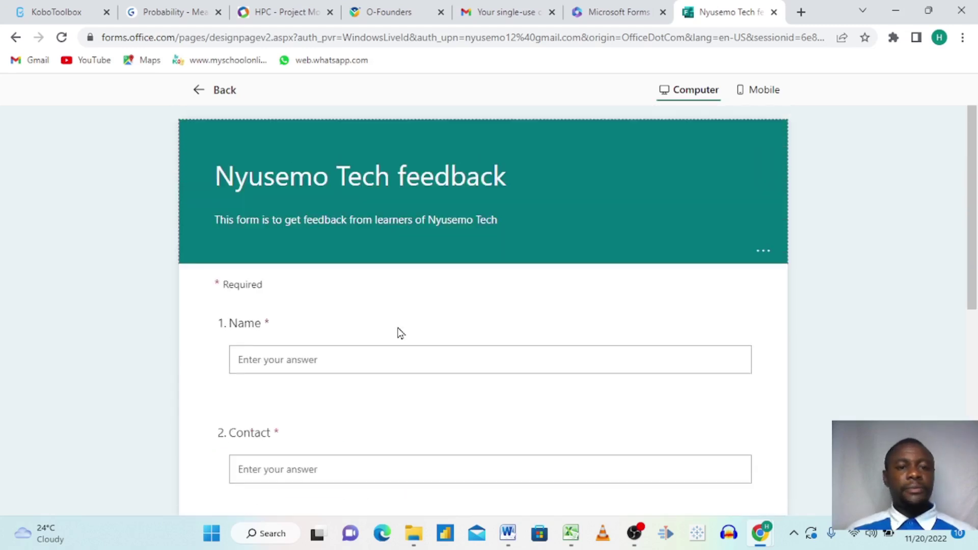
scroll(400, 333, "down", 2)
scroll(400, 333, "up", 4)
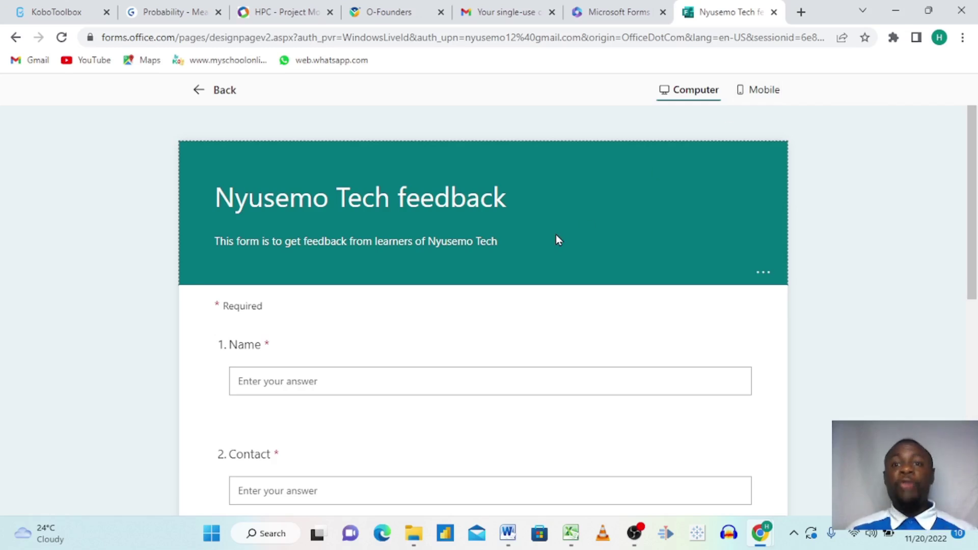
left_click(759, 95)
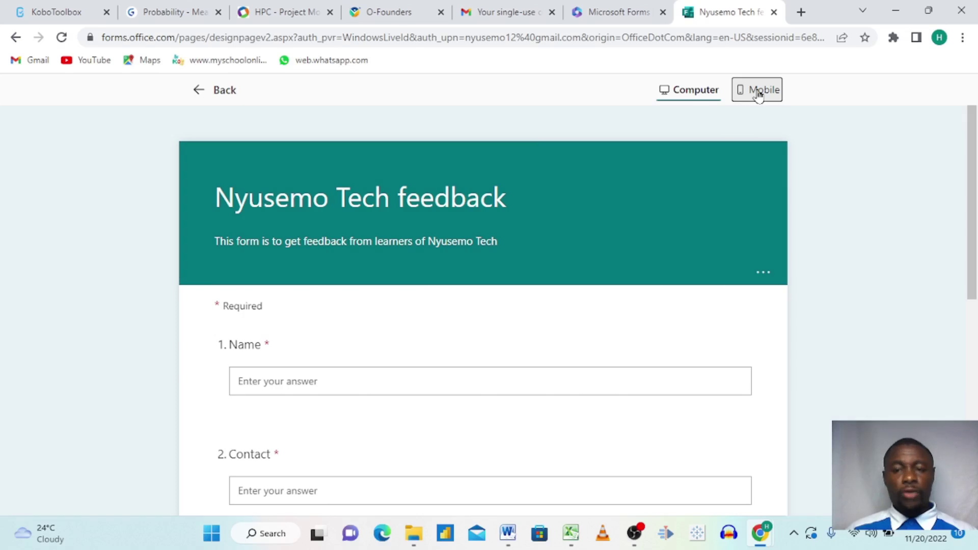
scroll(607, 284, "down", 5)
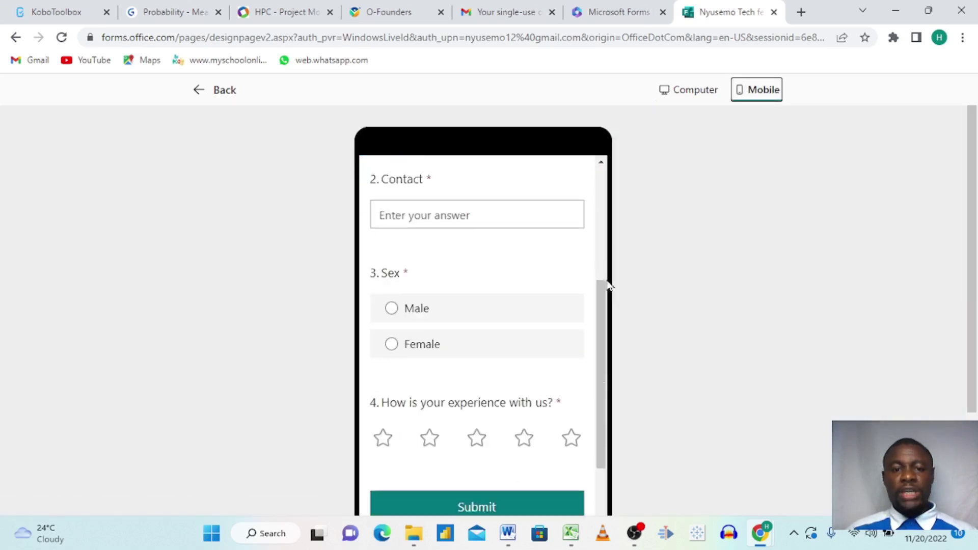
scroll(610, 285, "down", 2)
scroll(485, 249, "up", 6)
scroll(486, 249, "down", 4)
scroll(485, 249, "up", 7)
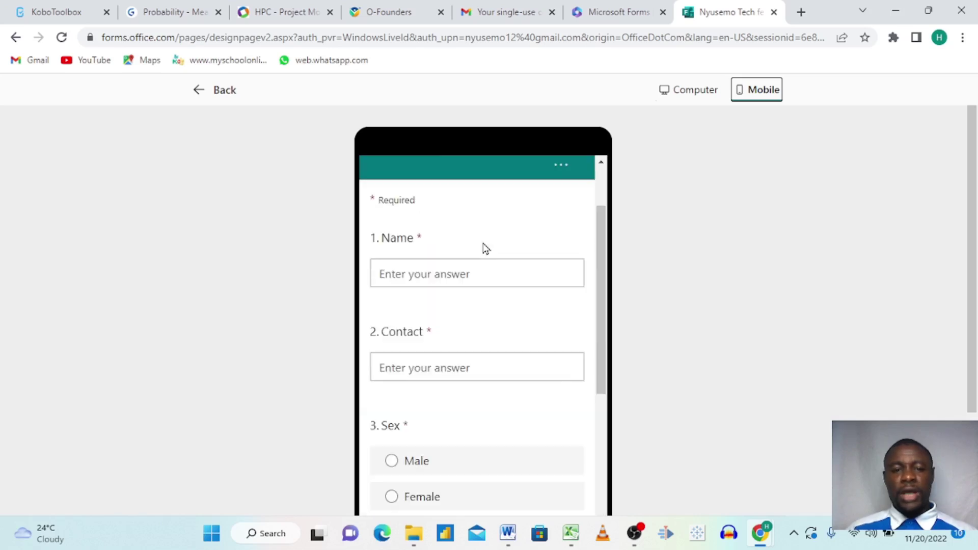
scroll(486, 248, "down", 6)
scroll(485, 249, "up", 3)
scroll(485, 249, "up", 3)
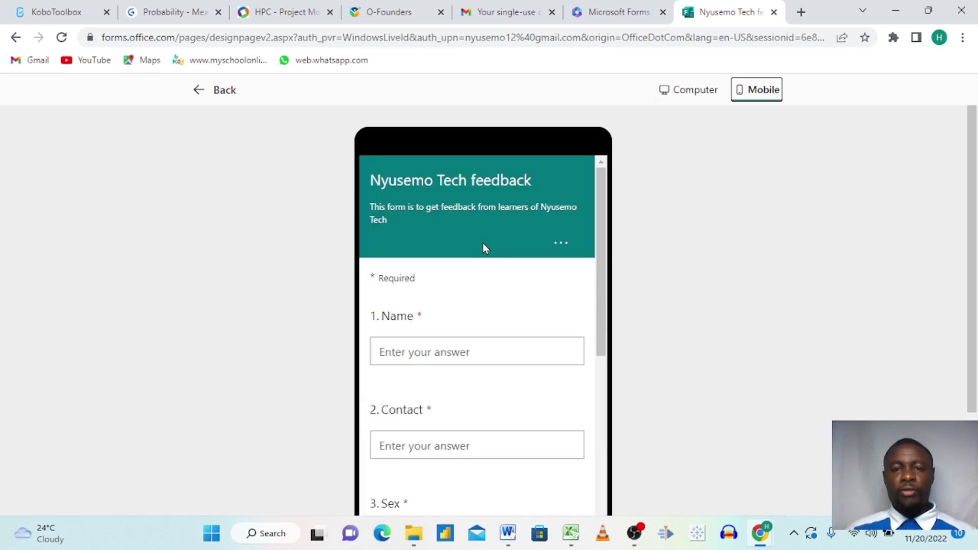
left_click(694, 91)
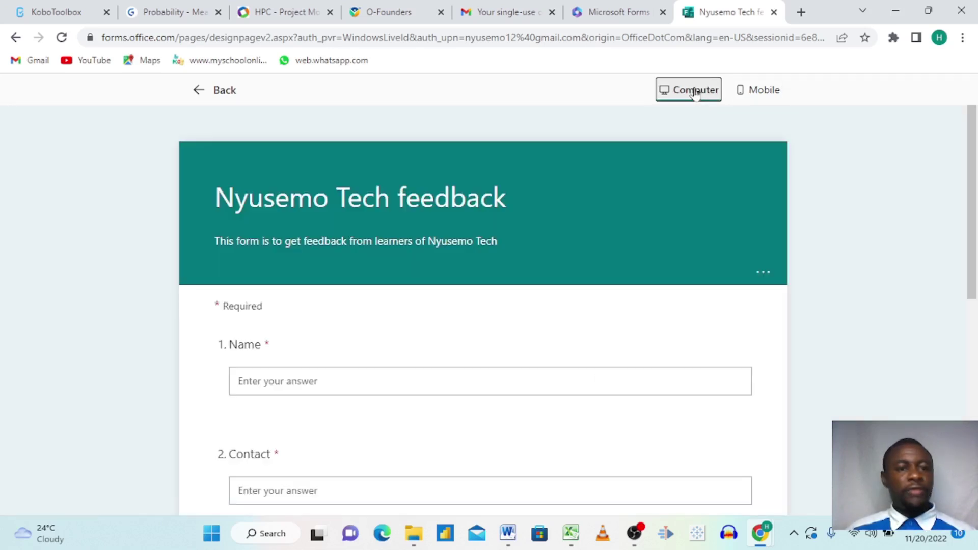
Step: Return from the preview to the Questions editor and open the '...' More form settings menu
left_click(212, 93)
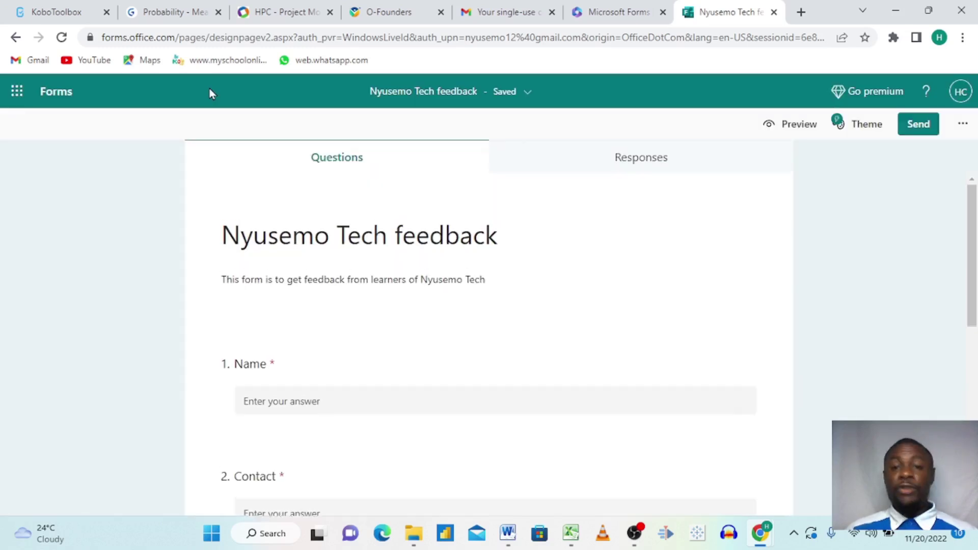
scroll(750, 356, "down", 1)
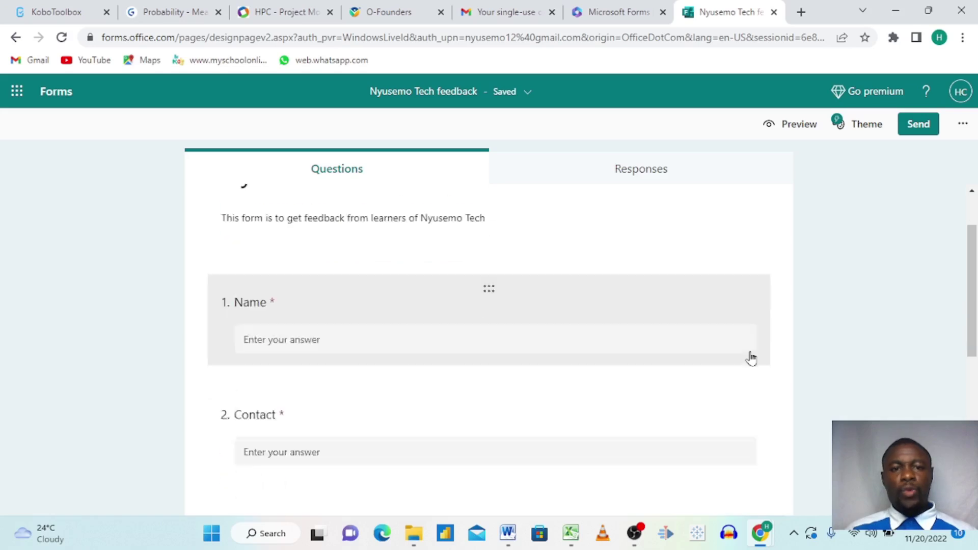
scroll(751, 359, "up", 1)
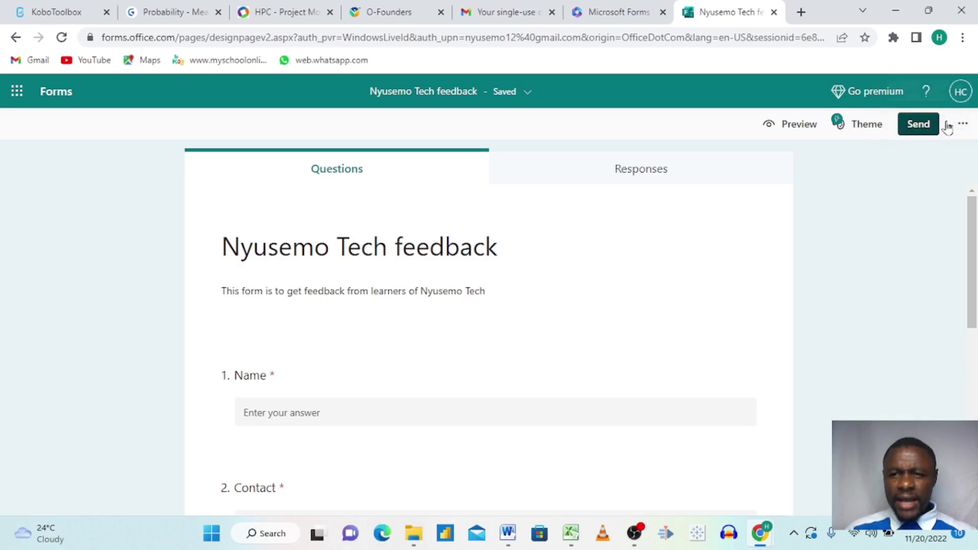
left_click(964, 126)
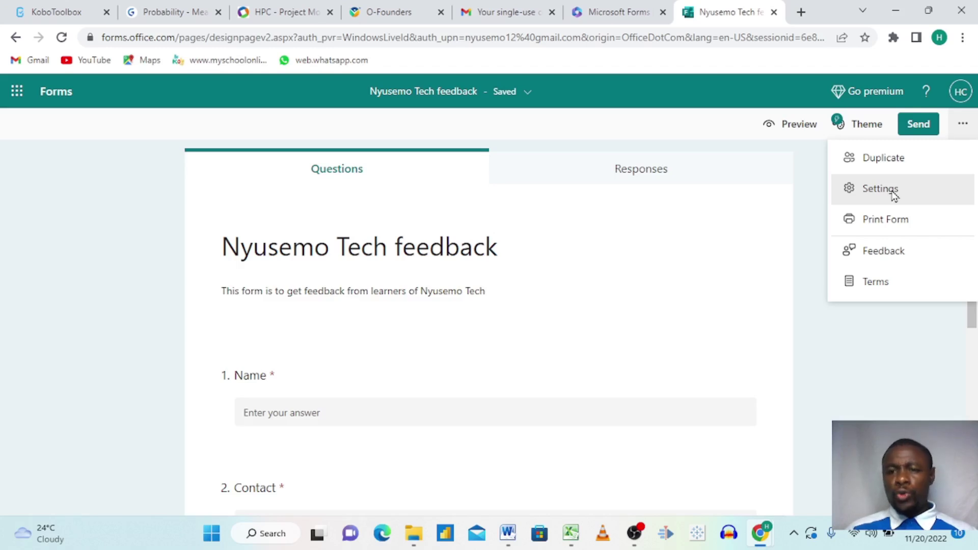
Step: Open the form Settings and toggle Accept responses off and back on
left_click(895, 195)
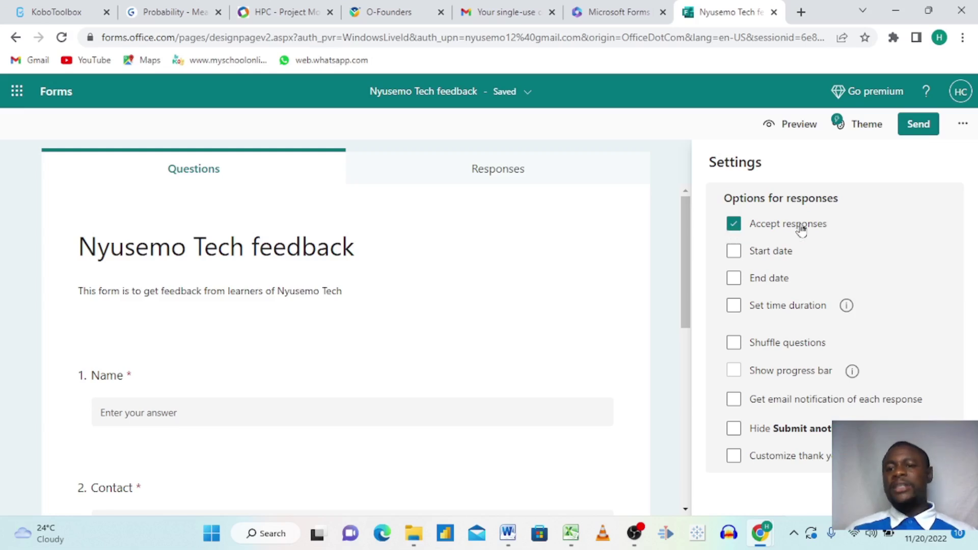
left_click(734, 225)
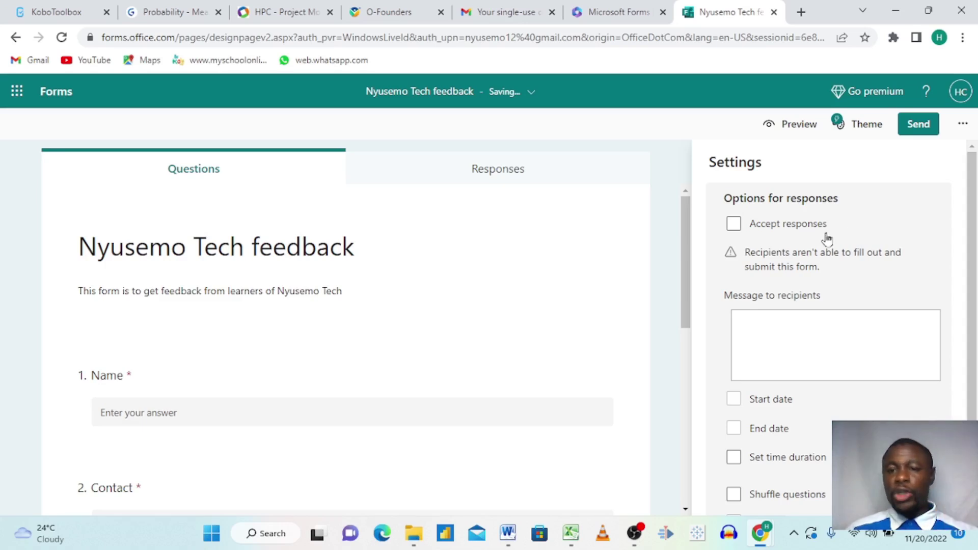
left_click(734, 224)
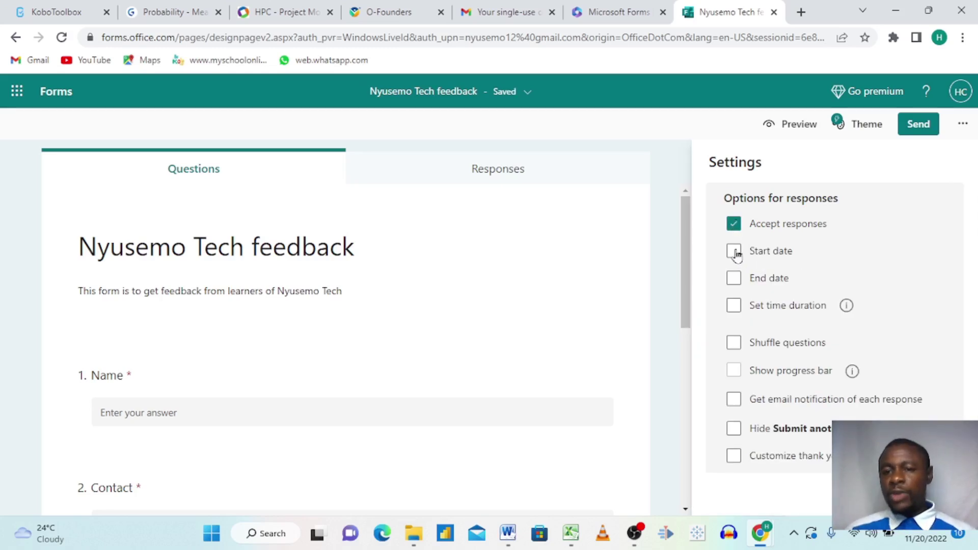
Step: Try setting a start date and an end date for responses, then clear both
left_click(735, 252)
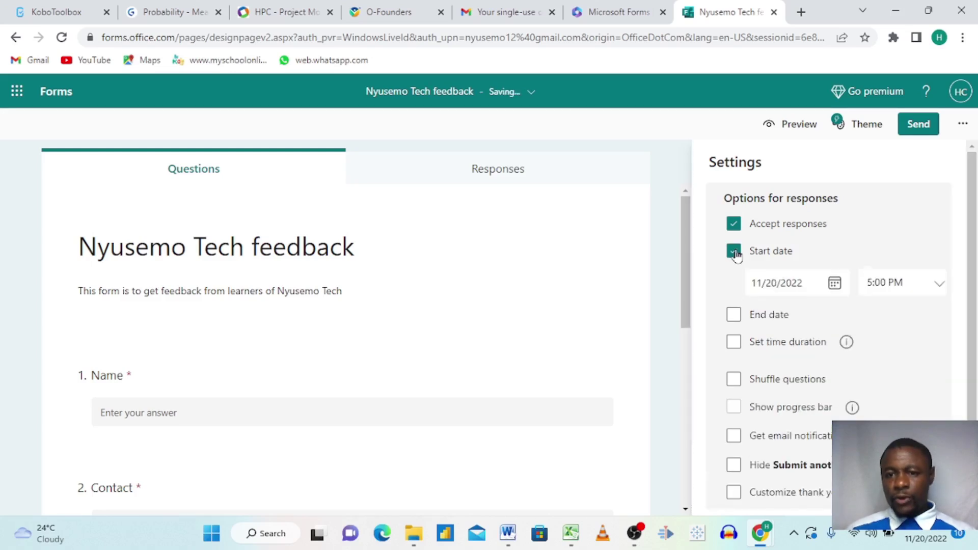
left_click(793, 285)
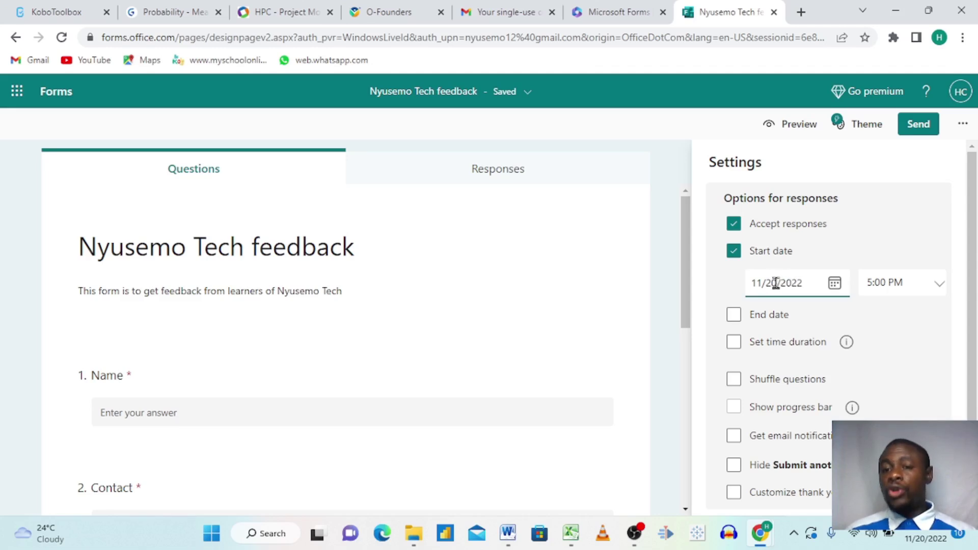
key("Left")
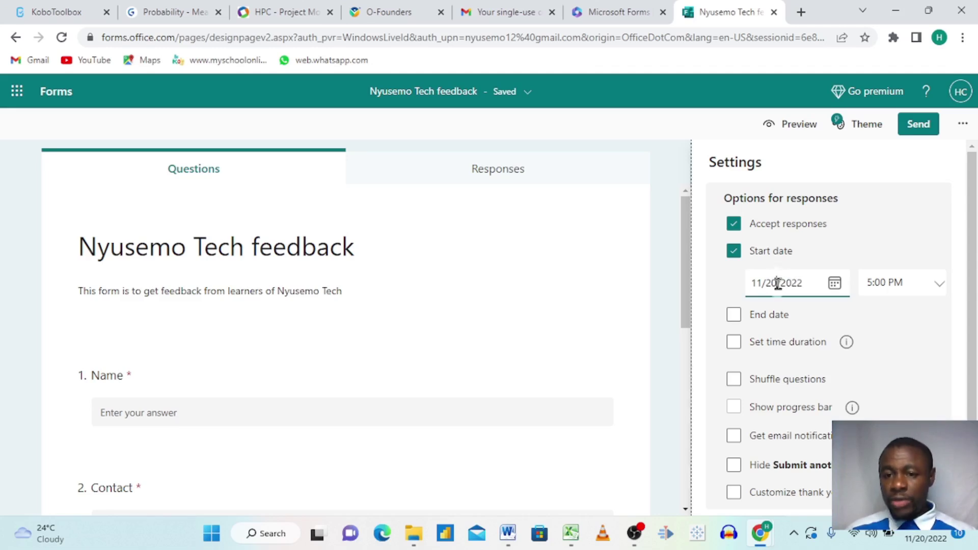
left_click(773, 284)
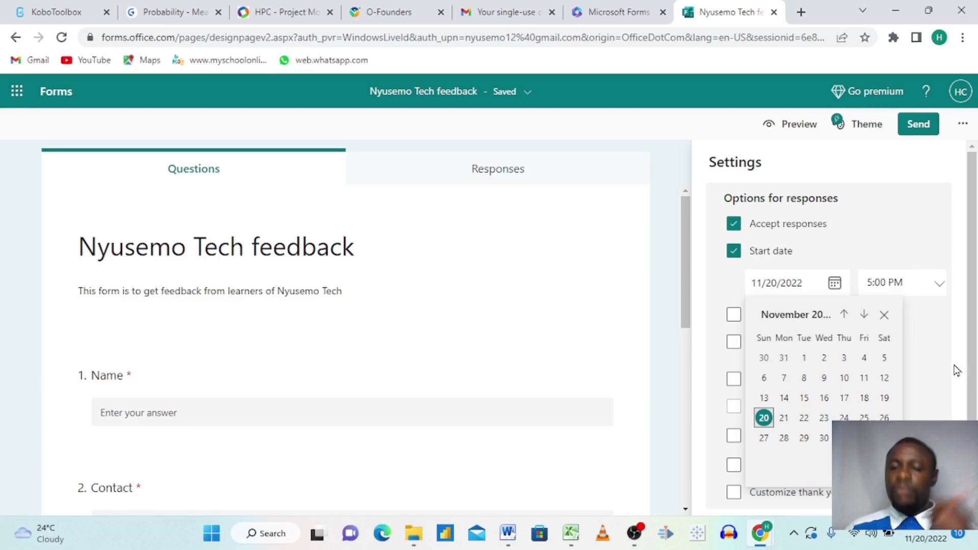
left_click(943, 287)
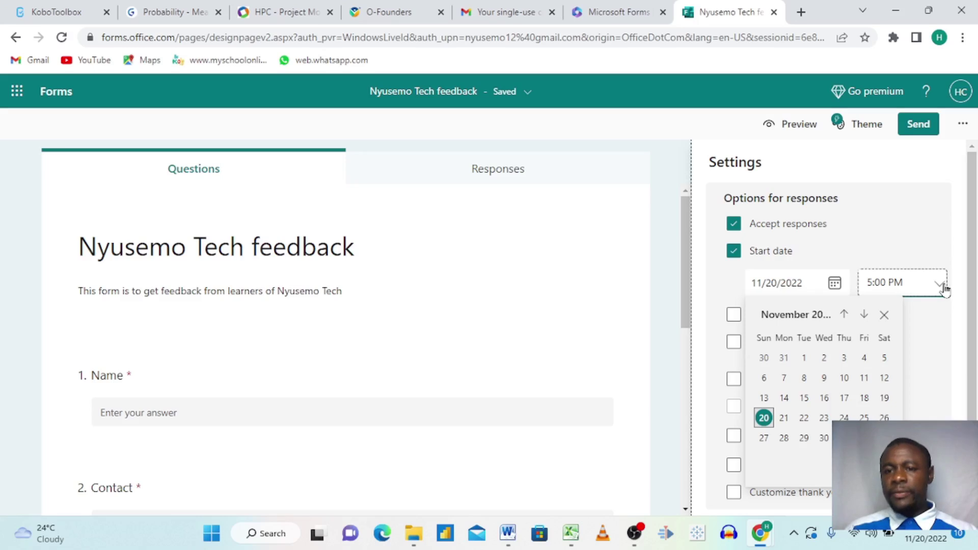
left_click(735, 254)
left_click(735, 252)
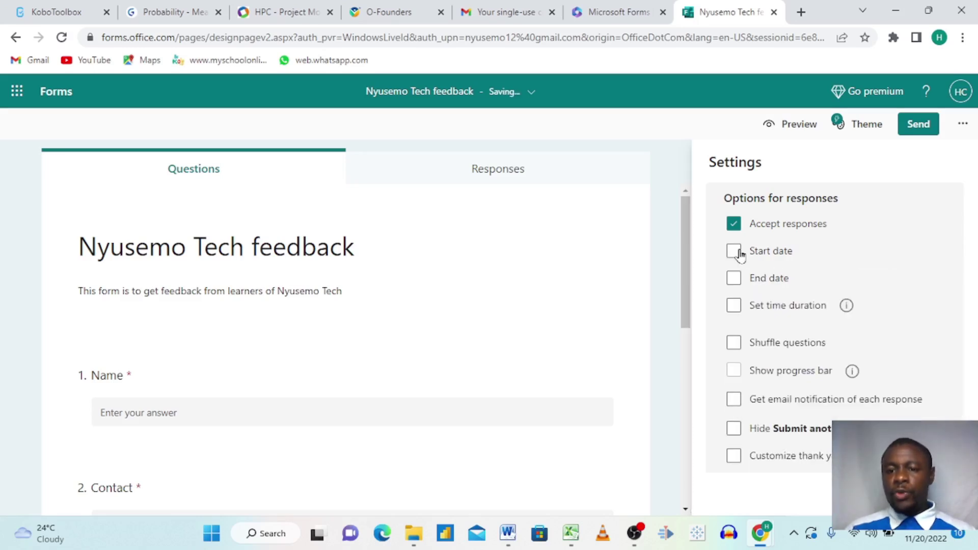
left_click(734, 277)
left_click(735, 279)
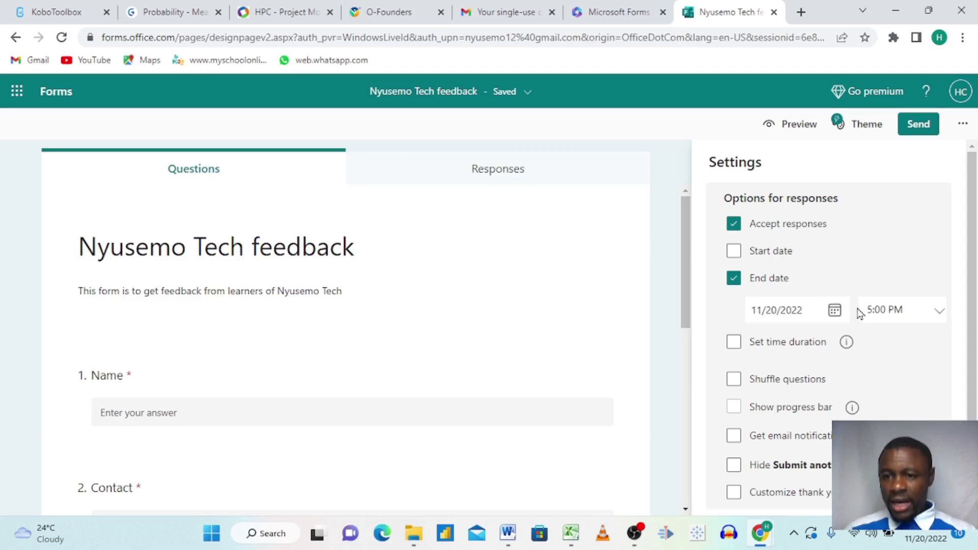
left_click(734, 279)
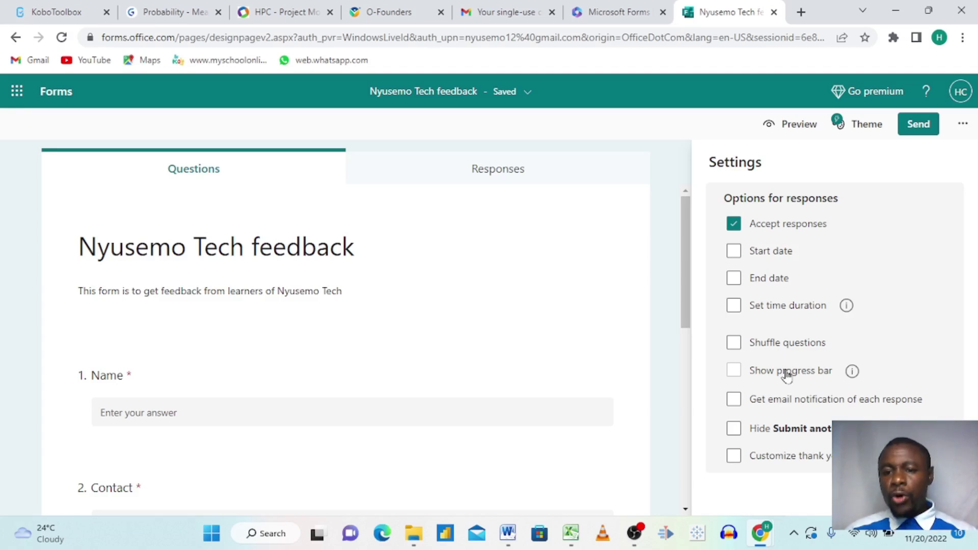
left_click(734, 371)
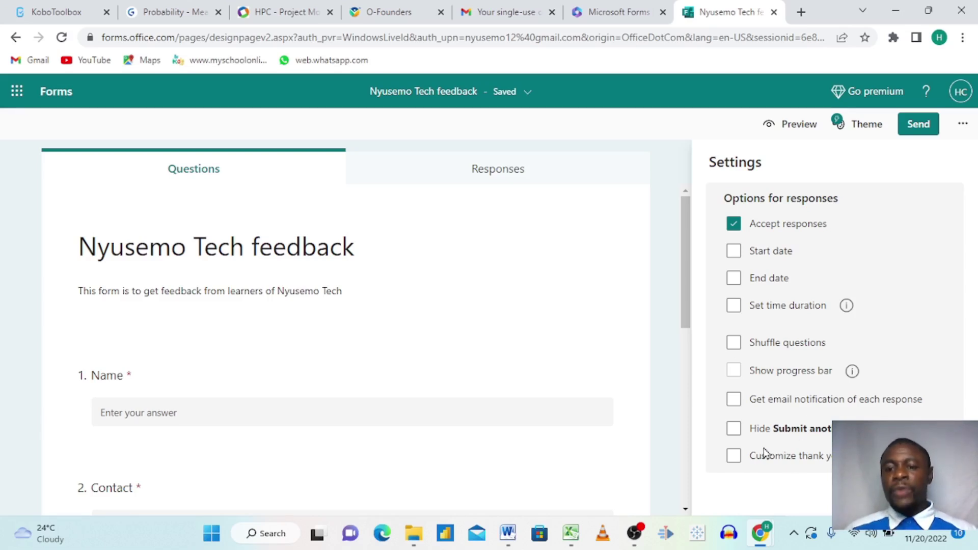
Step: Set a custom thank-you message reading 'Thanks for learning' and bring up the Send panel
left_click(735, 457)
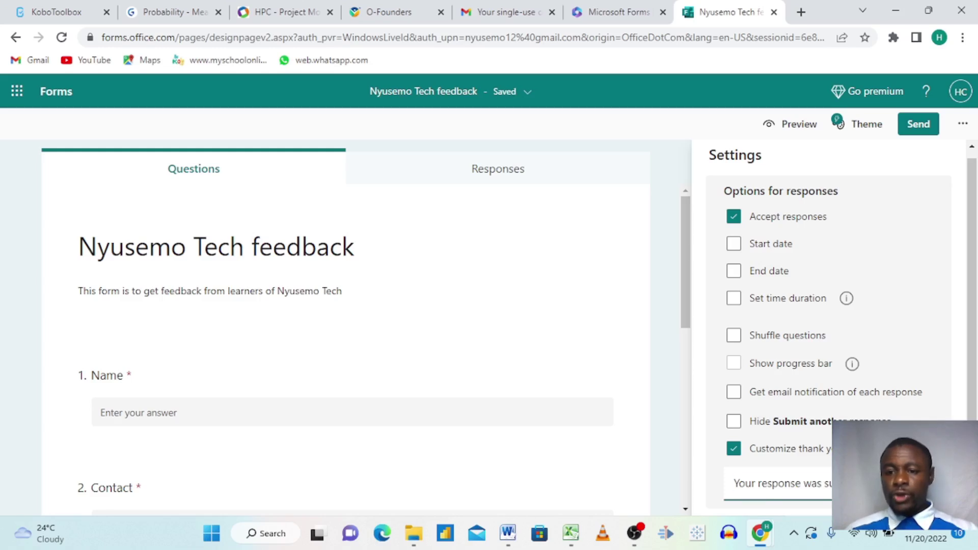
key("ctrl+a")
key("BackSpace")
key("Caps_Lock")
type("T")
key("Caps_Lock")
type("hanks for l")
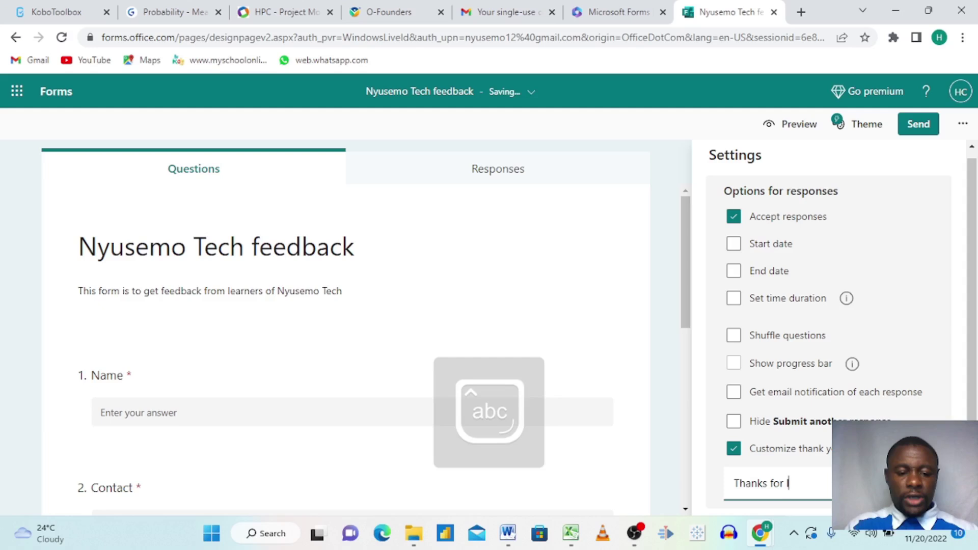
type("earning")
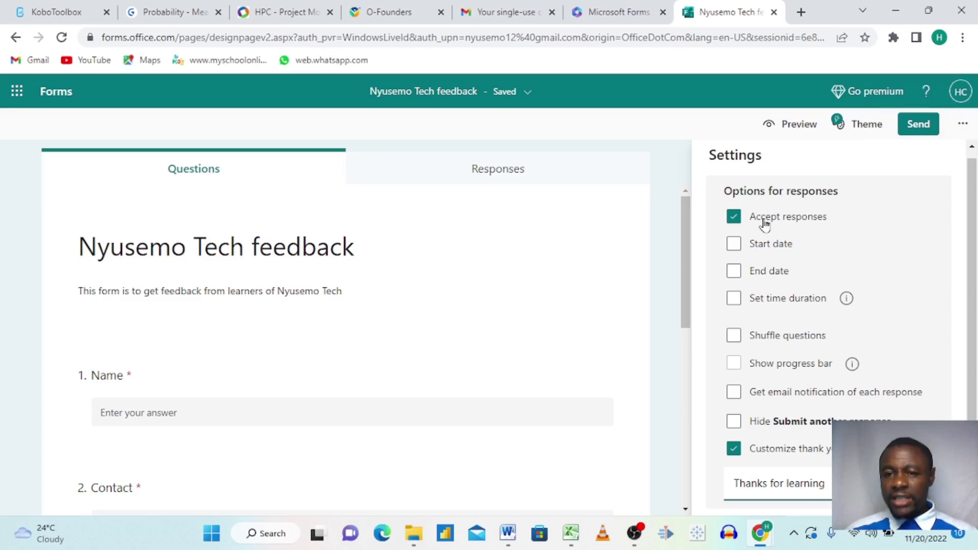
left_click(917, 131)
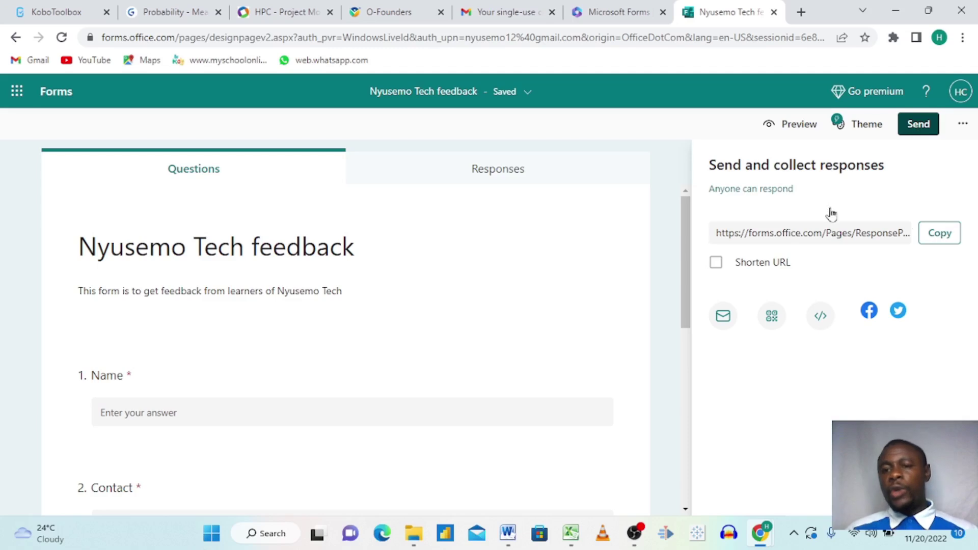
Step: Copy the form's shortened response link and open a new blank browser tab
left_click(813, 234)
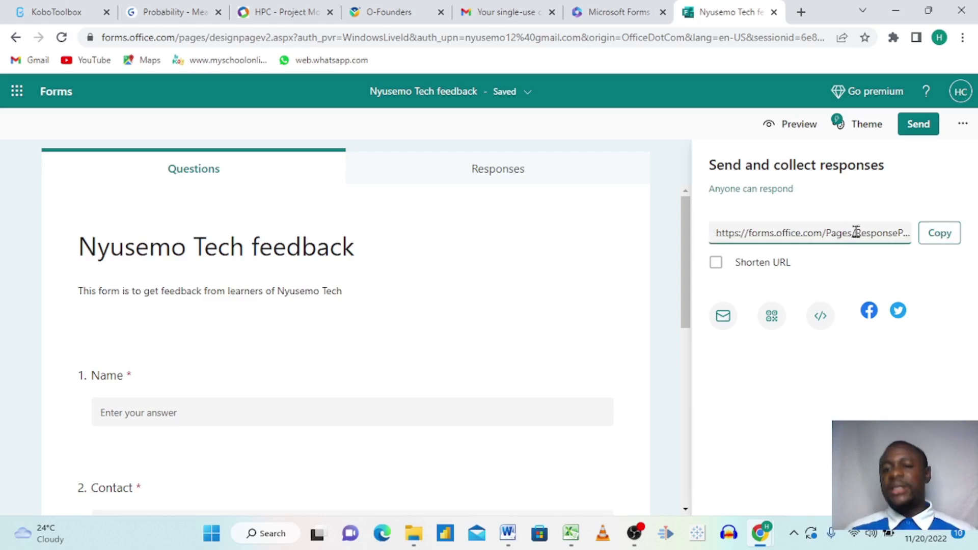
left_click(716, 264)
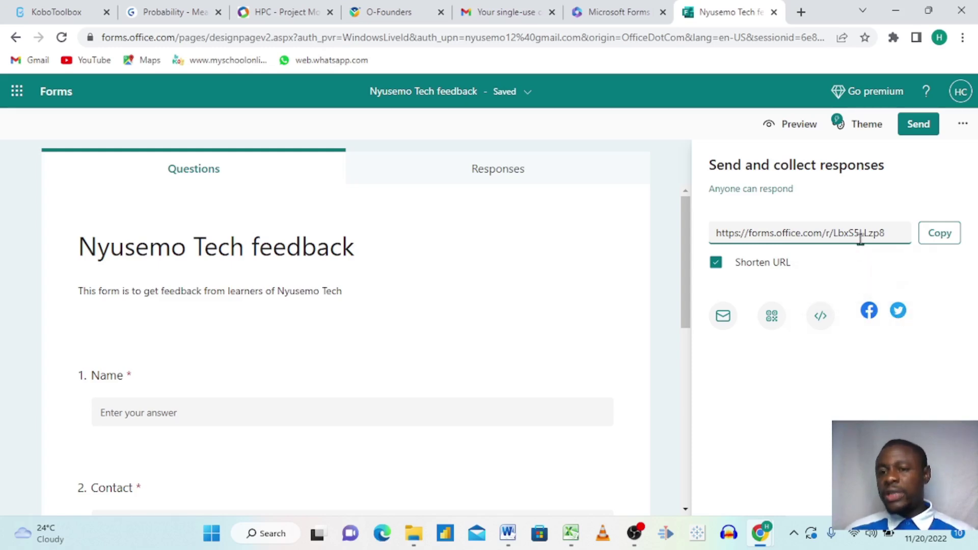
left_click(941, 233)
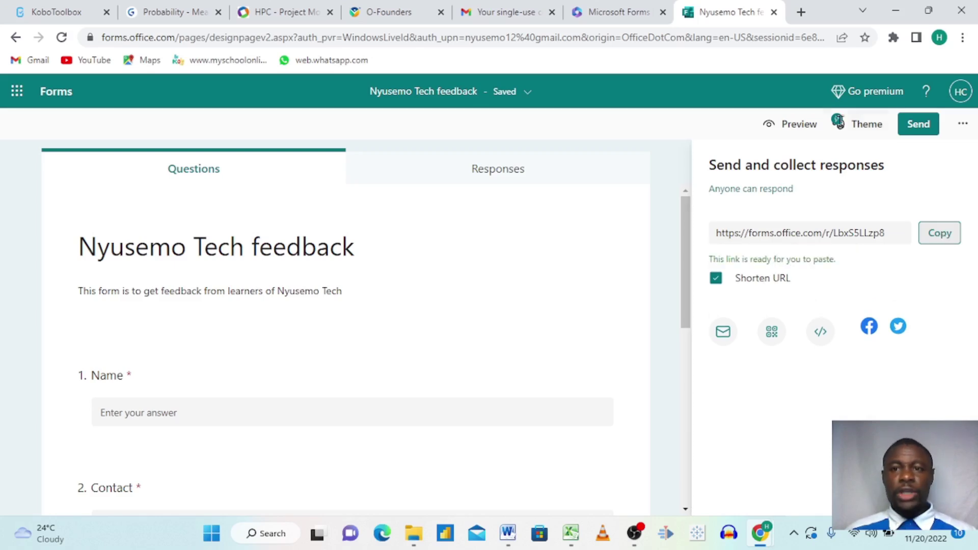
left_click(802, 12)
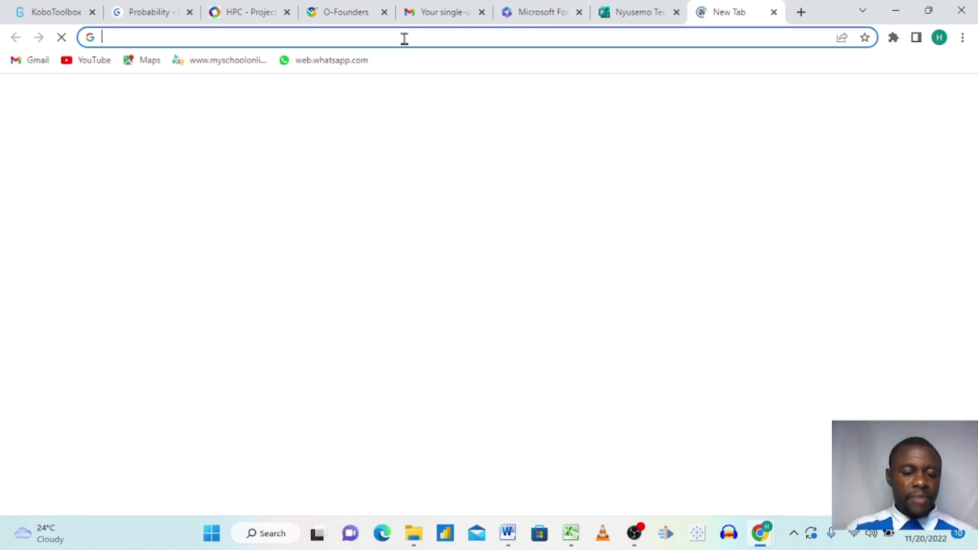
Step: Open the copied shortened form link in the new tab
key("ctrl+v")
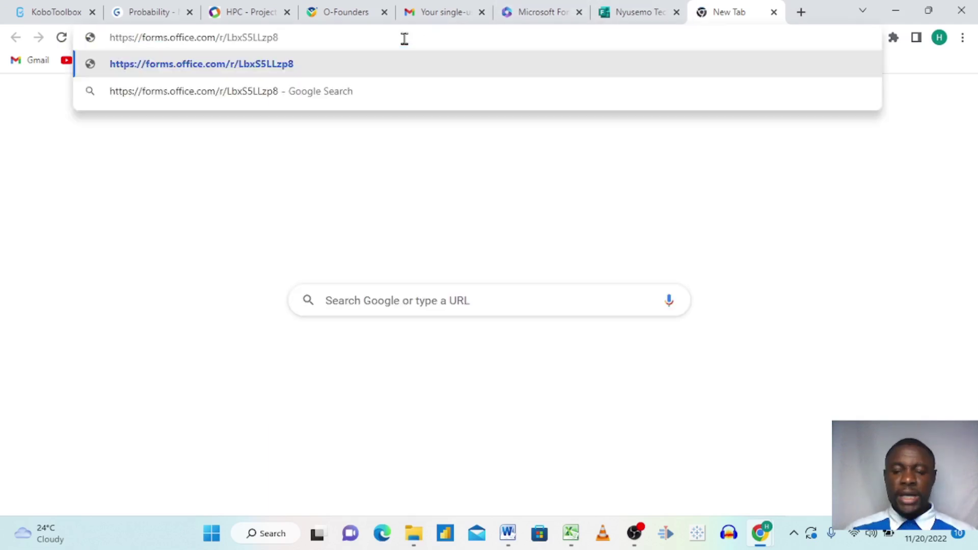
key("Return")
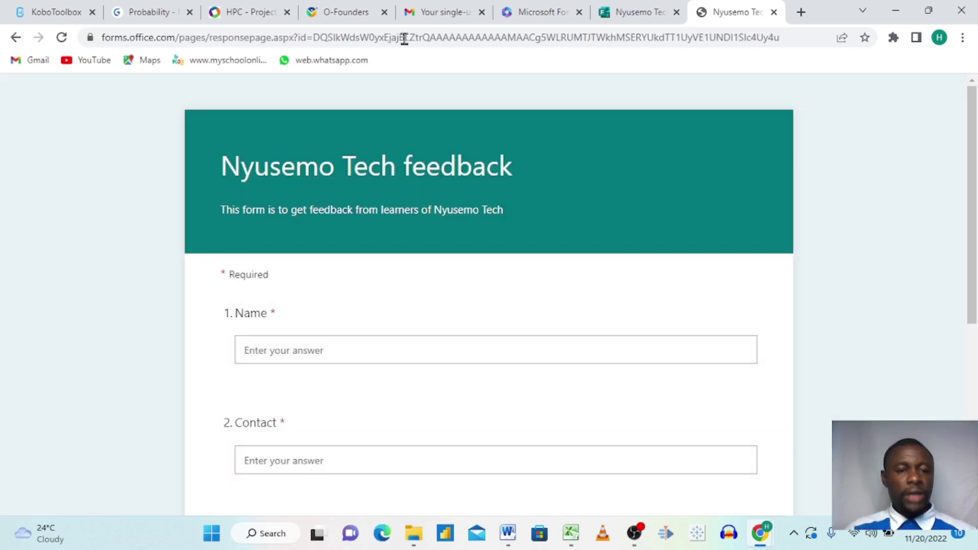
scroll(518, 335, "down", 7)
scroll(520, 342, "up", 7)
Step: Fill in a test name and contact, choose Male, rate five stars and submit
left_click(313, 327)
key("Caps_Lock")
type("A")
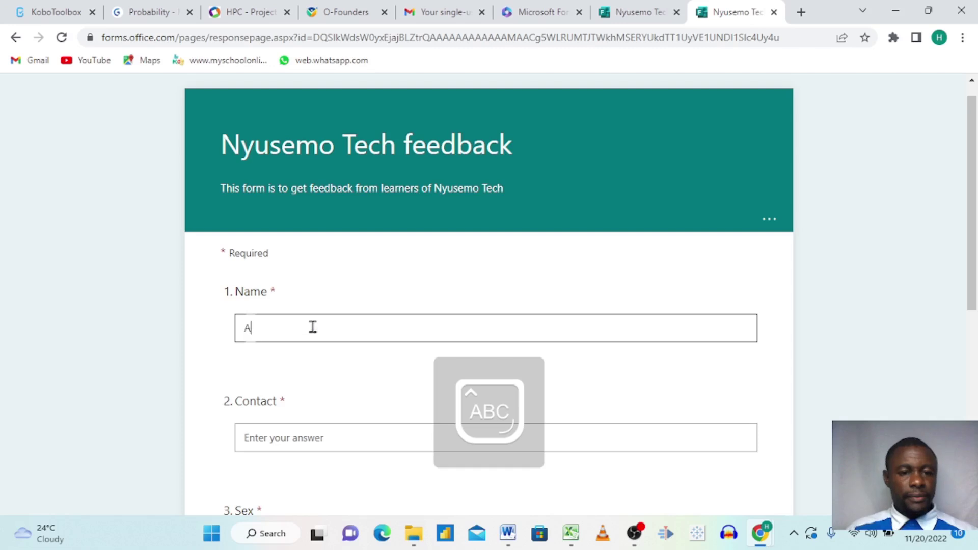
left_click(331, 441)
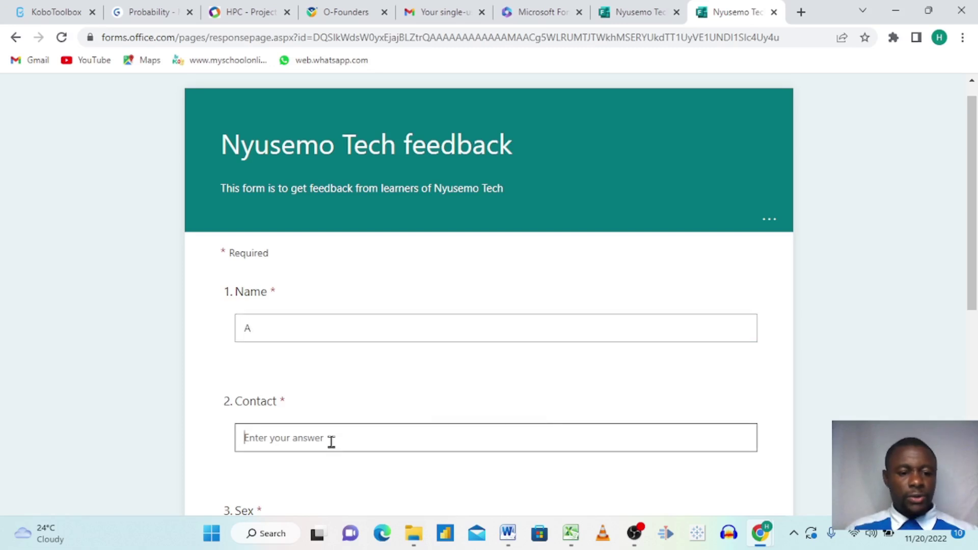
type("23")
scroll(332, 443, "down", 1)
scroll(331, 442, "down", 3)
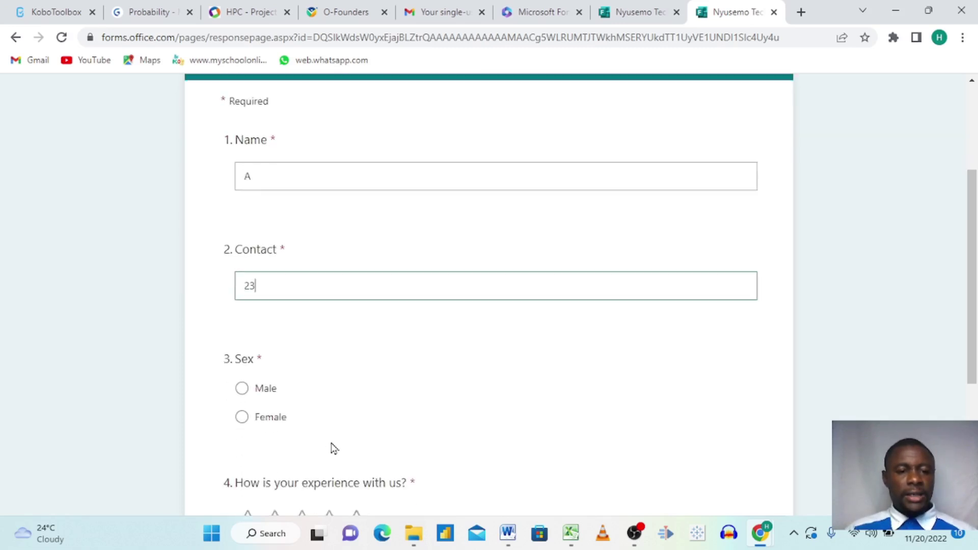
left_click(243, 343)
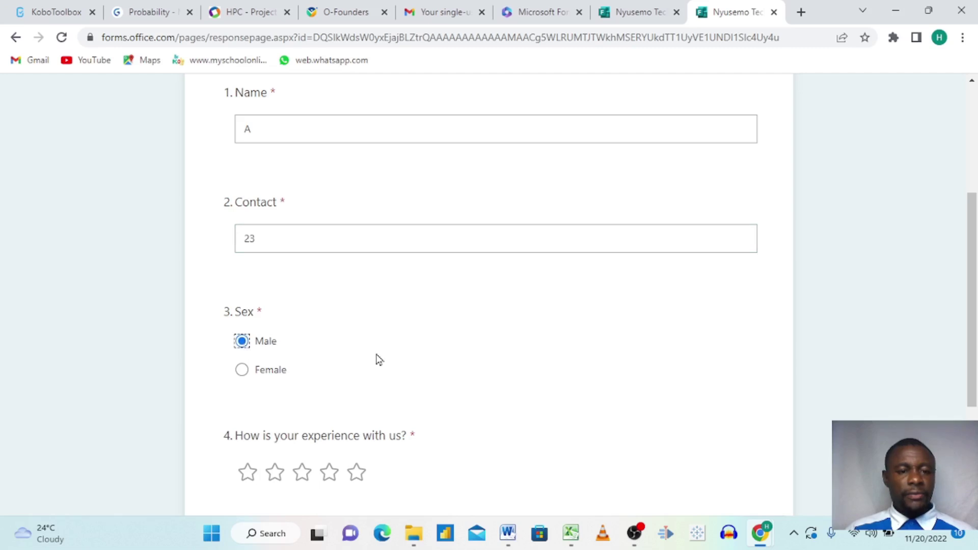
scroll(377, 360, "down", 3)
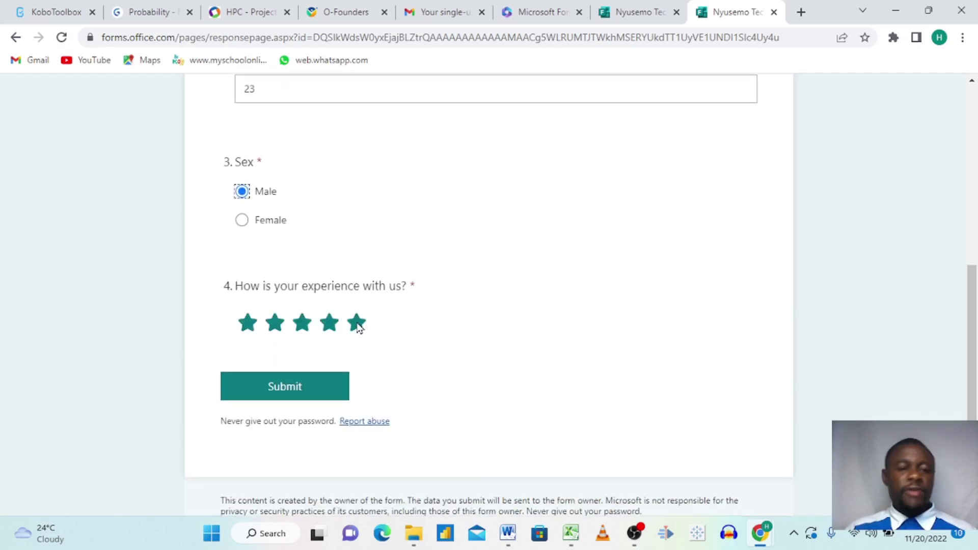
left_click(356, 323)
left_click(275, 389)
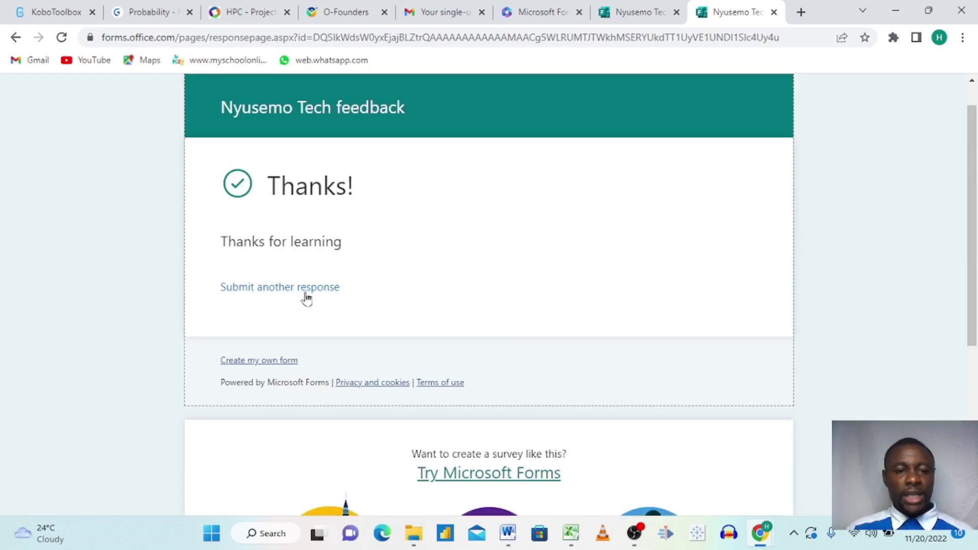
Step: Start a new response, enter a test name and contact, choose Female, rate four stars and submit
left_click(276, 289)
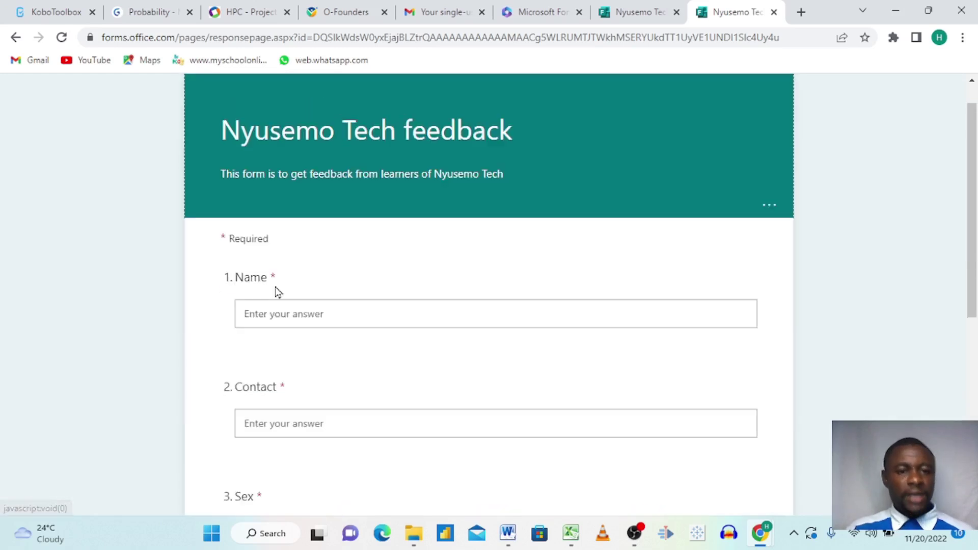
left_click(325, 316)
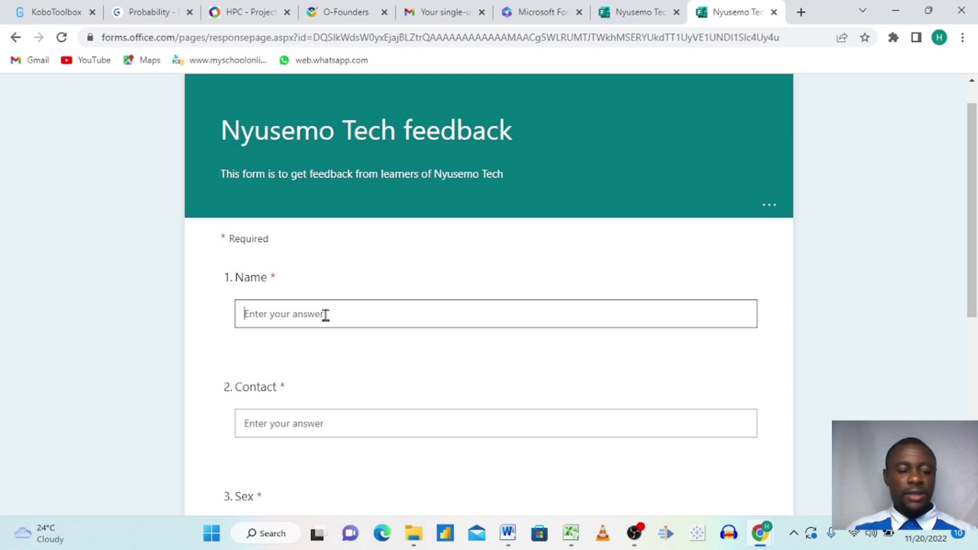
type("B")
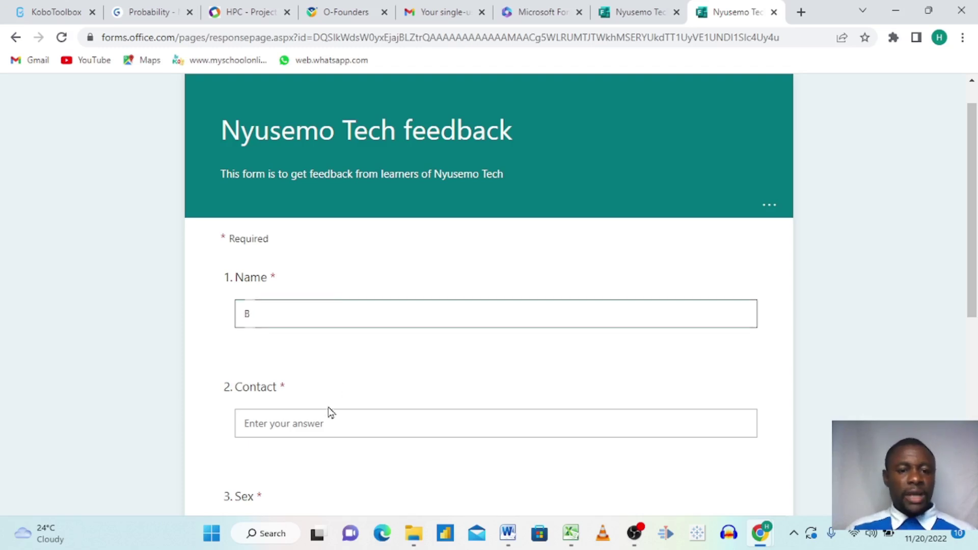
left_click(329, 419)
type("21")
scroll(328, 417, "down", 3)
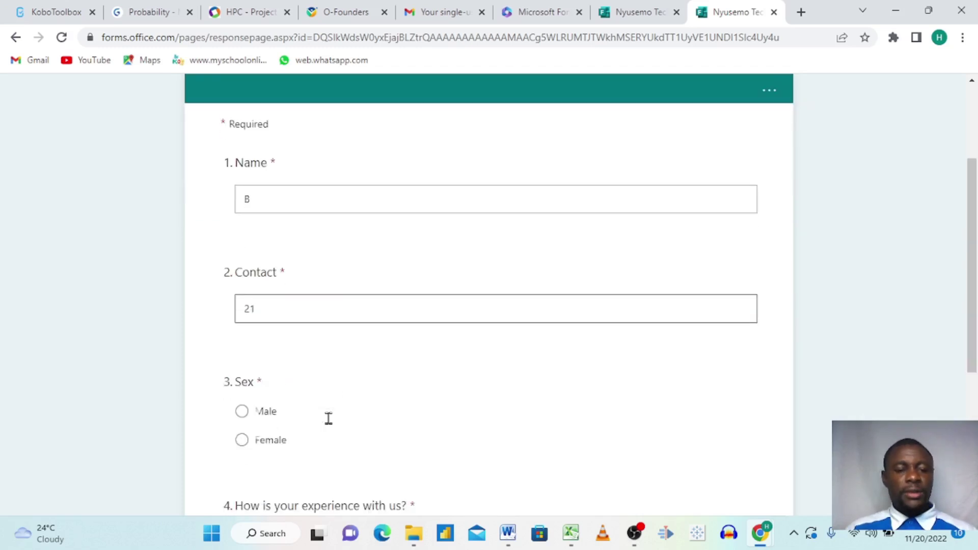
left_click(242, 389)
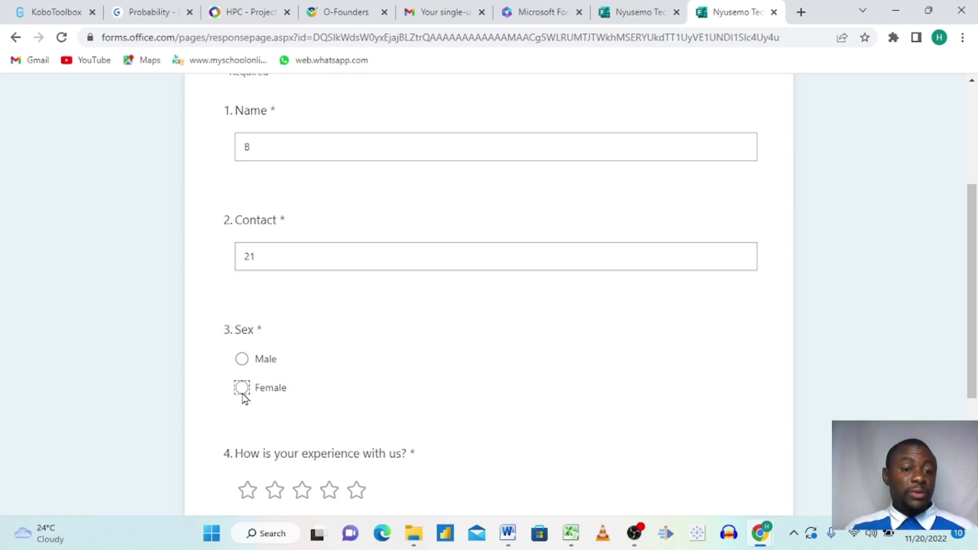
scroll(365, 394, "down", 3)
left_click(330, 363)
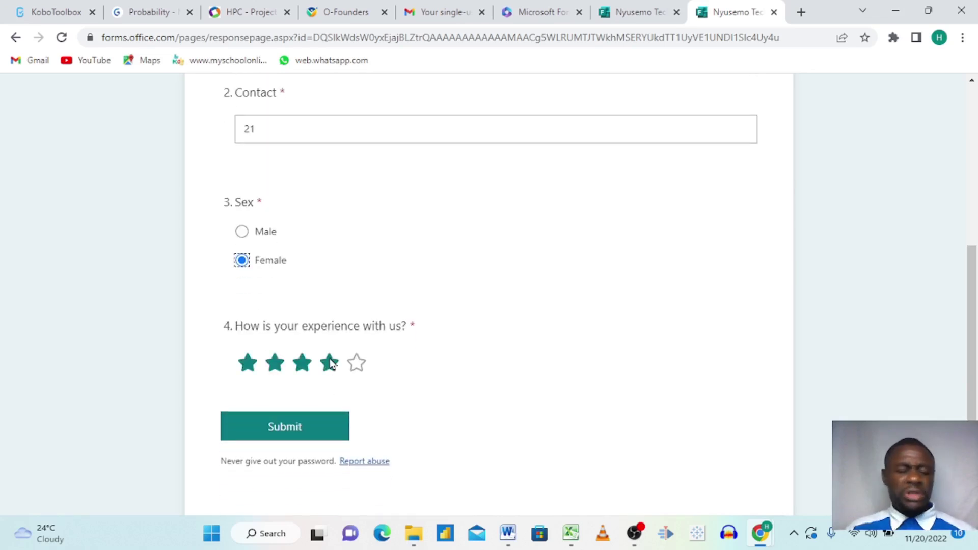
left_click(330, 363)
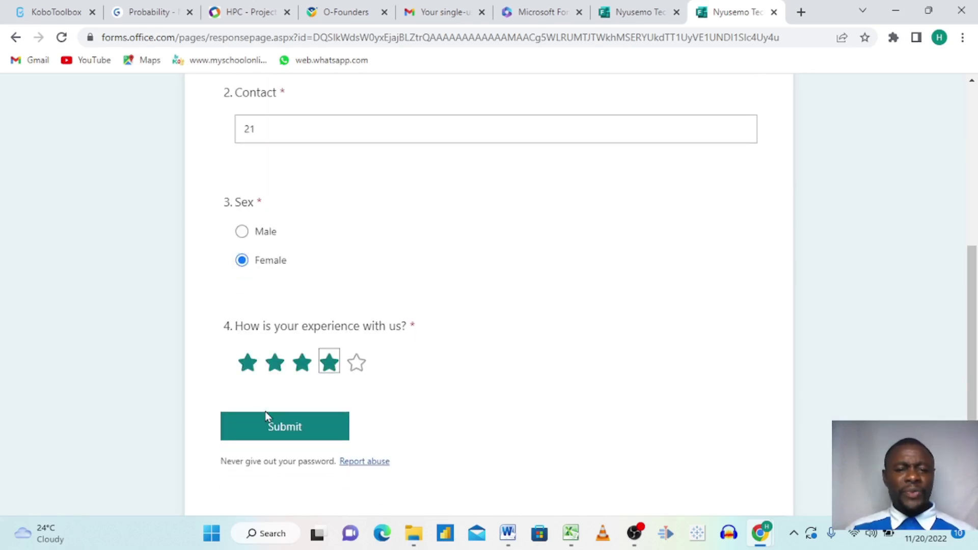
left_click(283, 430)
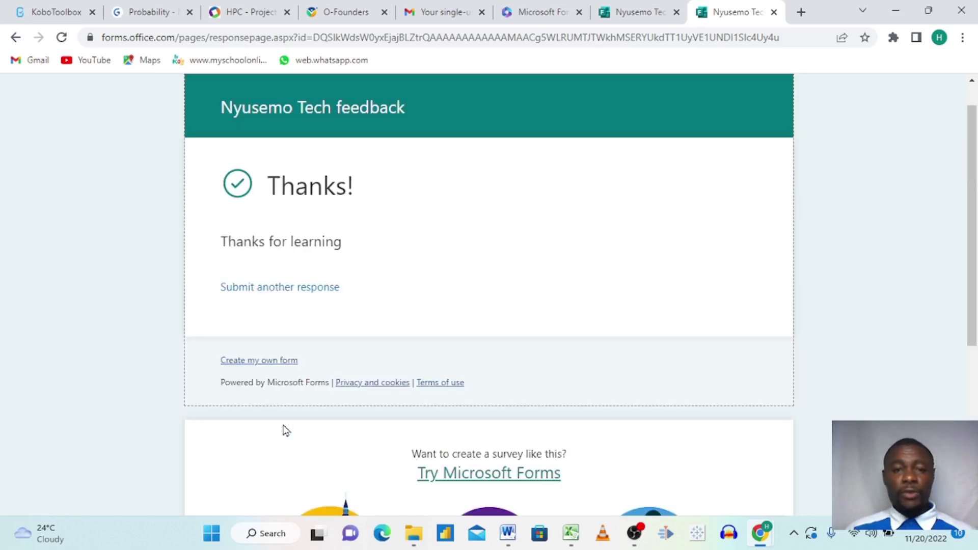
Step: Submit a third response with a test name and contact, Male, and a five-star rating
left_click(269, 289)
left_click(321, 316)
type("C")
scroll(329, 315, "down", 2)
left_click(316, 337)
type("78")
scroll(316, 337, "down", 3)
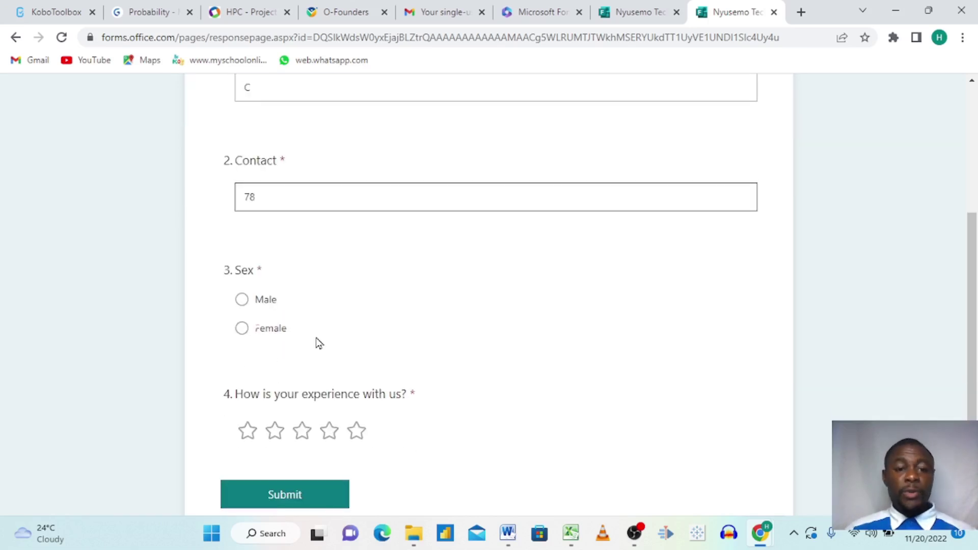
left_click(242, 299)
scroll(360, 311, "down", 3)
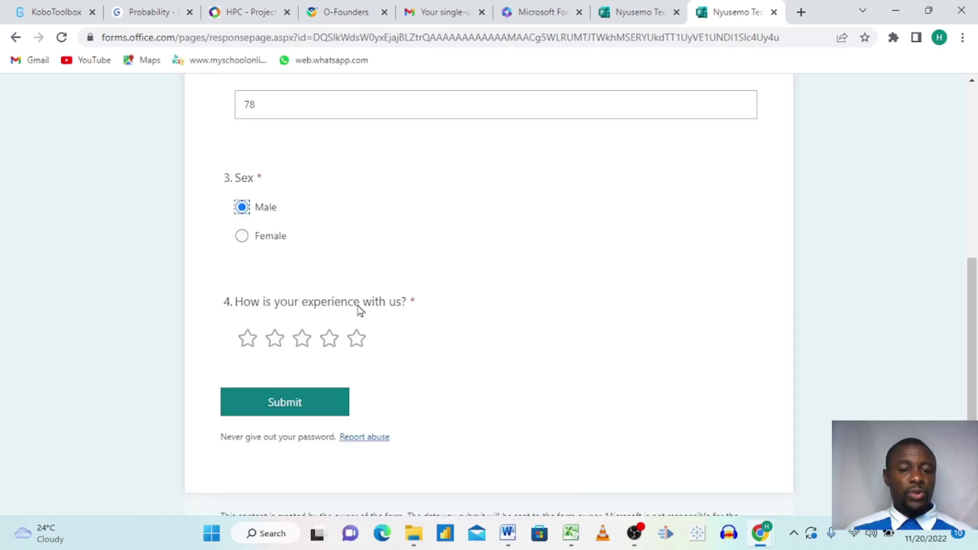
left_click(362, 276)
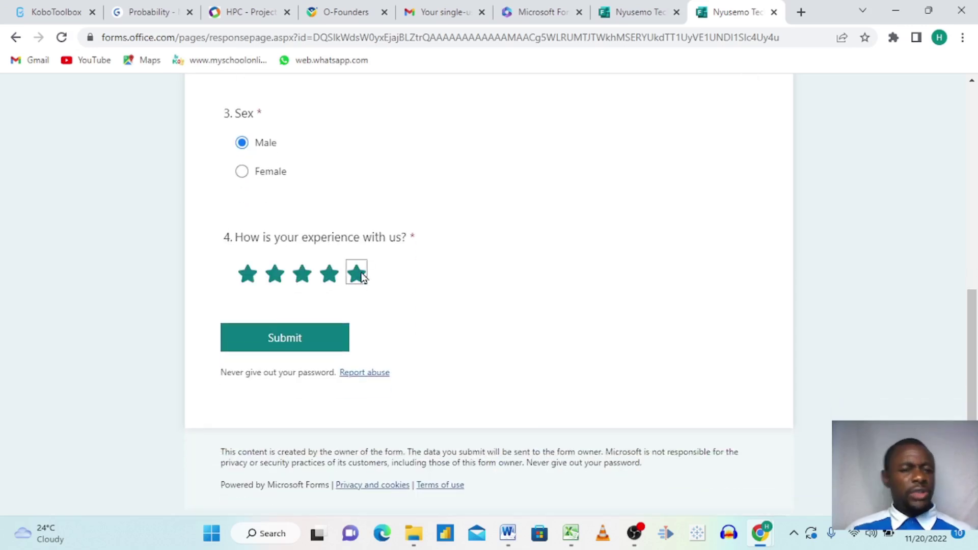
left_click(305, 341)
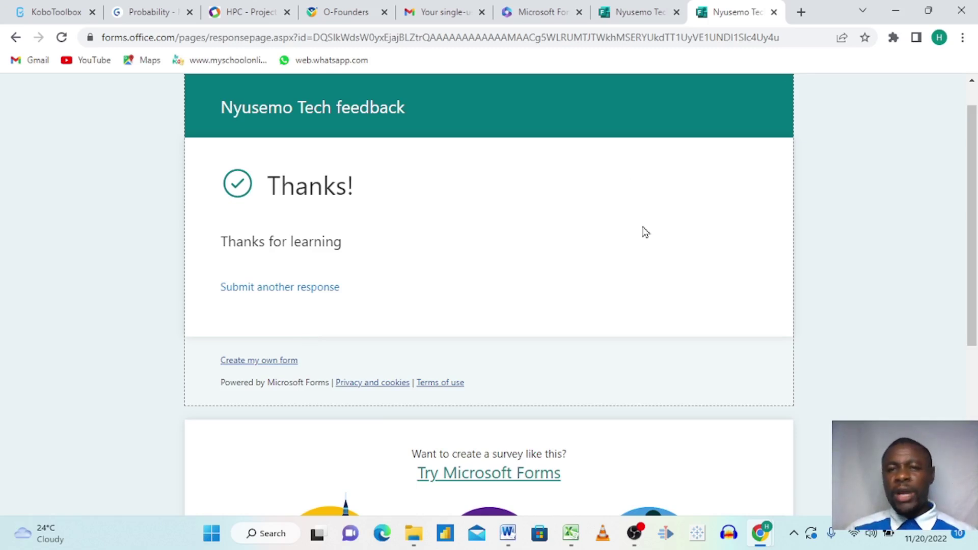
Step: Review the Responses summary: 3 responses, 2 Male/1 Female, 4.67 average rating
left_click(632, 11)
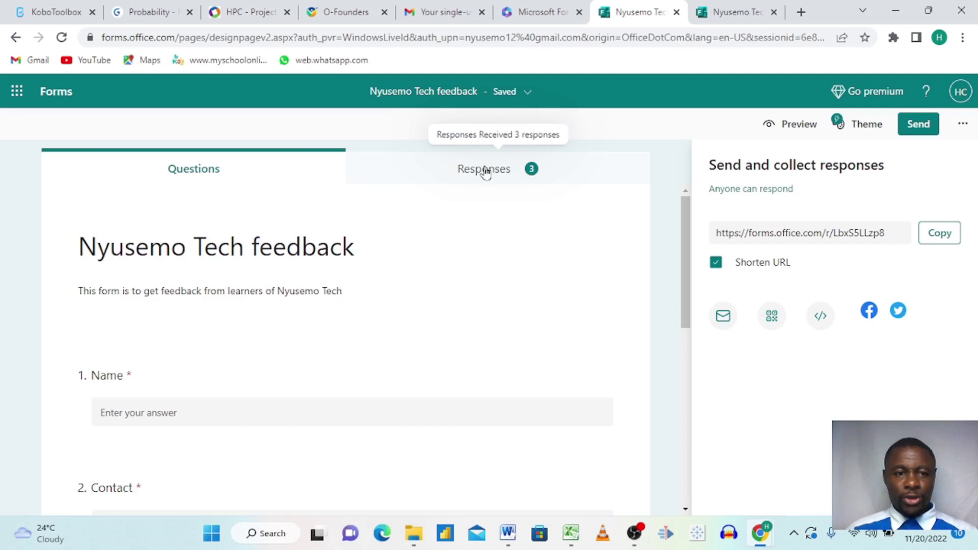
left_click(491, 170)
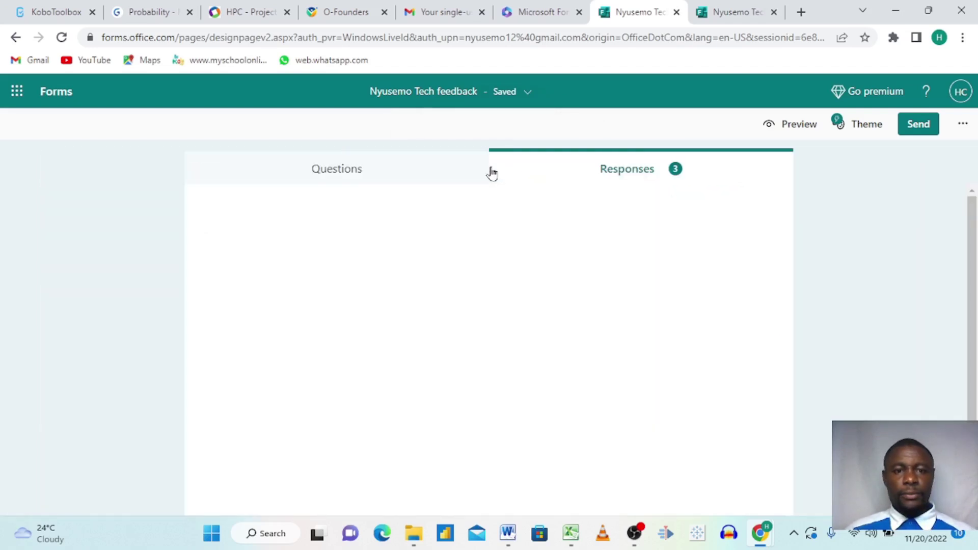
scroll(515, 360, "down", 3)
scroll(515, 361, "down", 10)
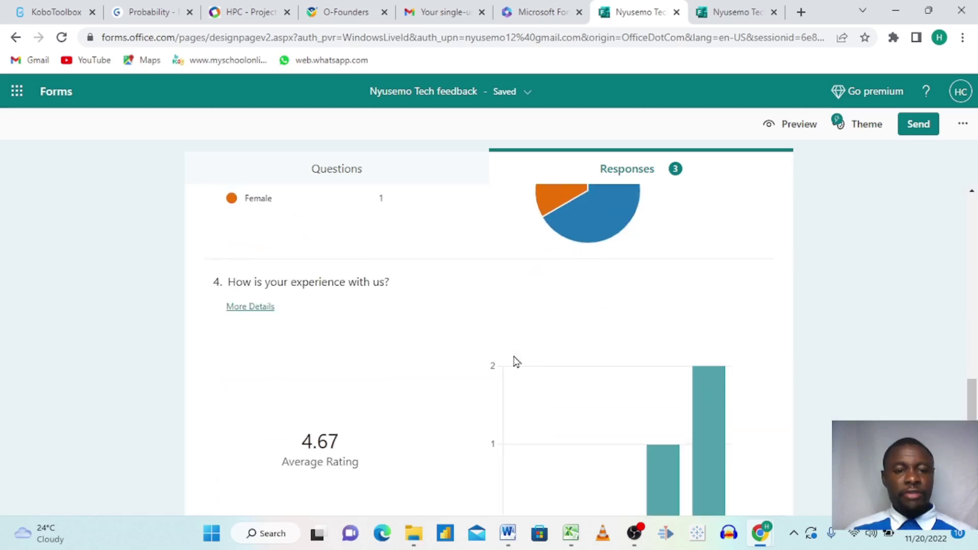
scroll(514, 361, "down", 2)
scroll(516, 361, "up", 6)
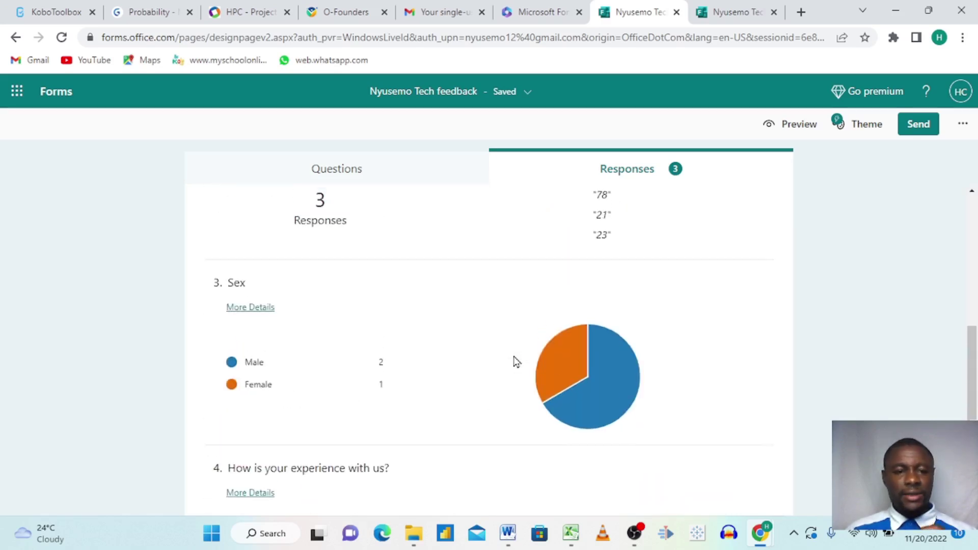
mouse_move(324, 373)
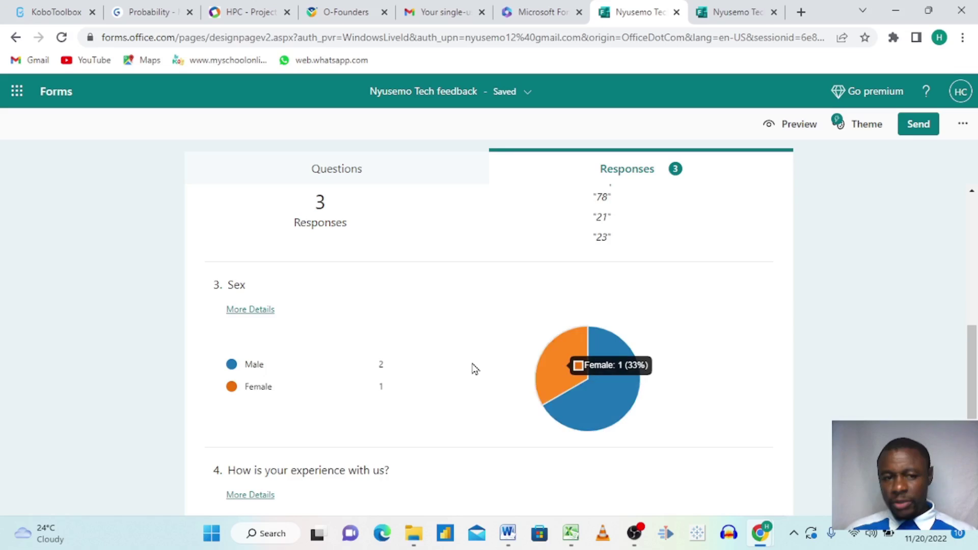
scroll(459, 362, "up", 4)
scroll(454, 360, "down", 10)
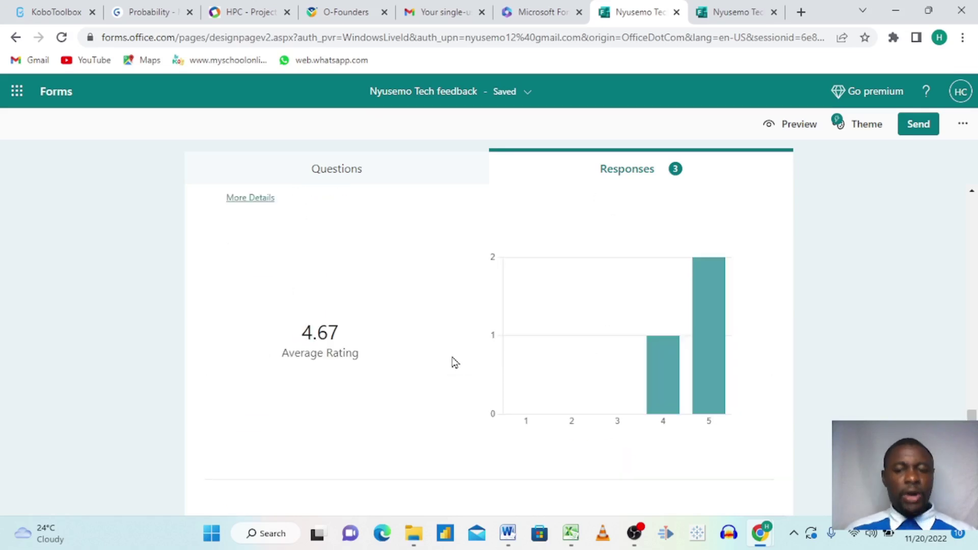
scroll(455, 363, "up", 1)
scroll(455, 363, "down", 1)
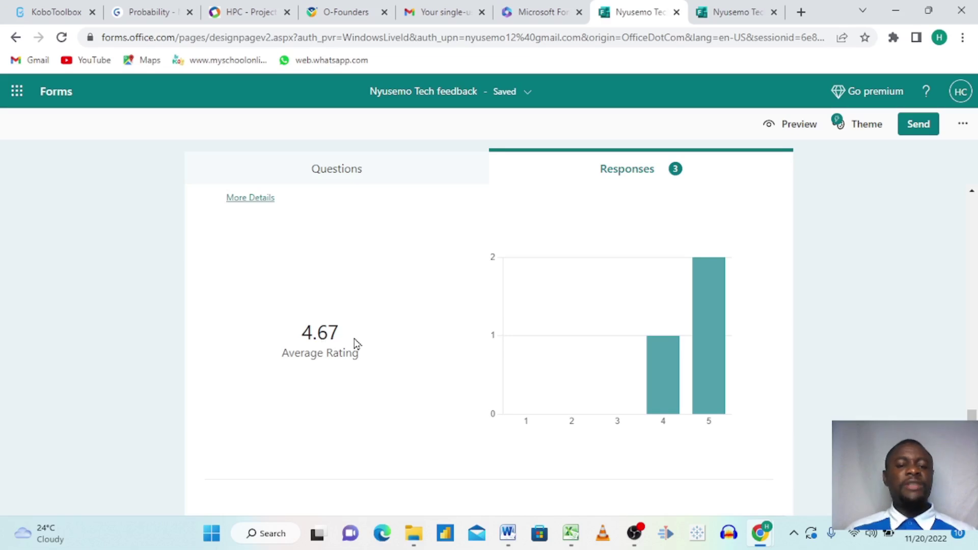
mouse_move(677, 412)
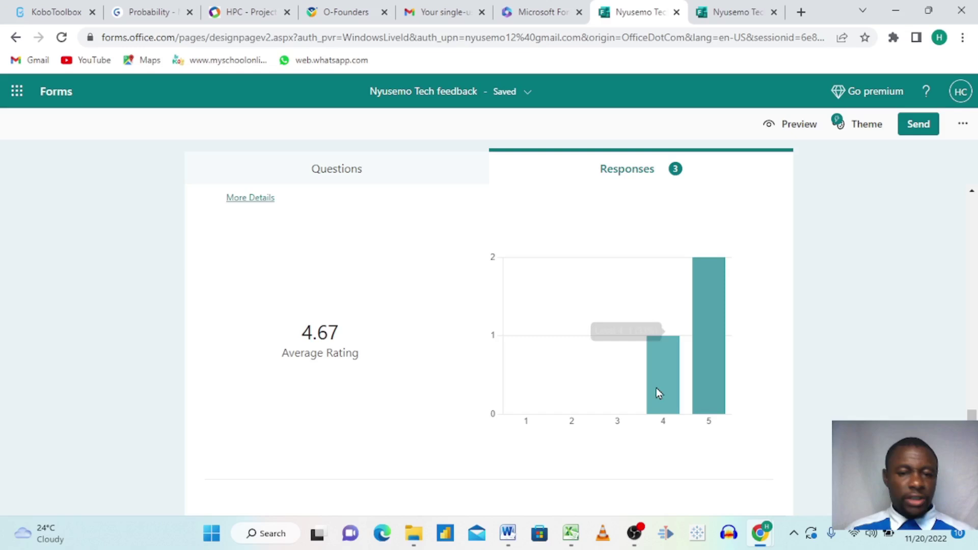
scroll(482, 352, "up", 10)
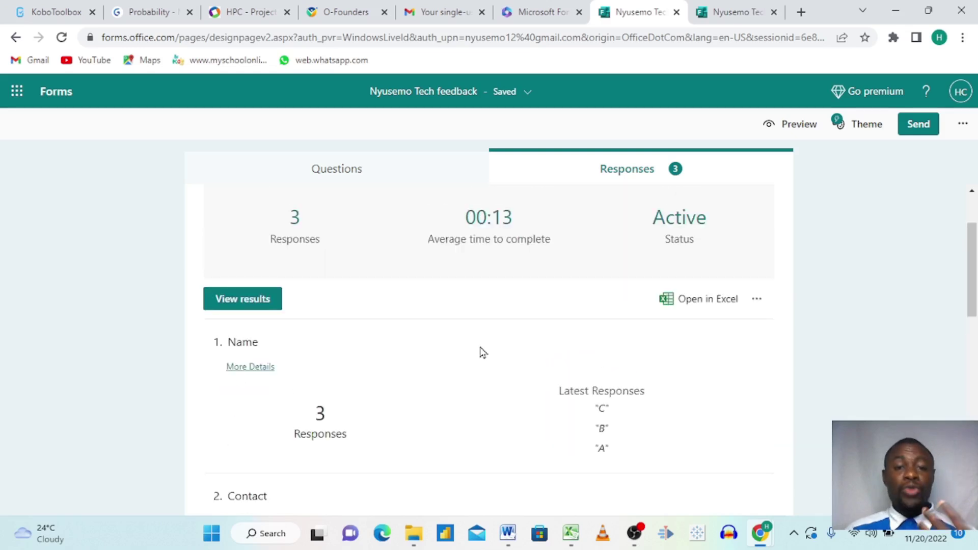
scroll(483, 352, "down", 1)
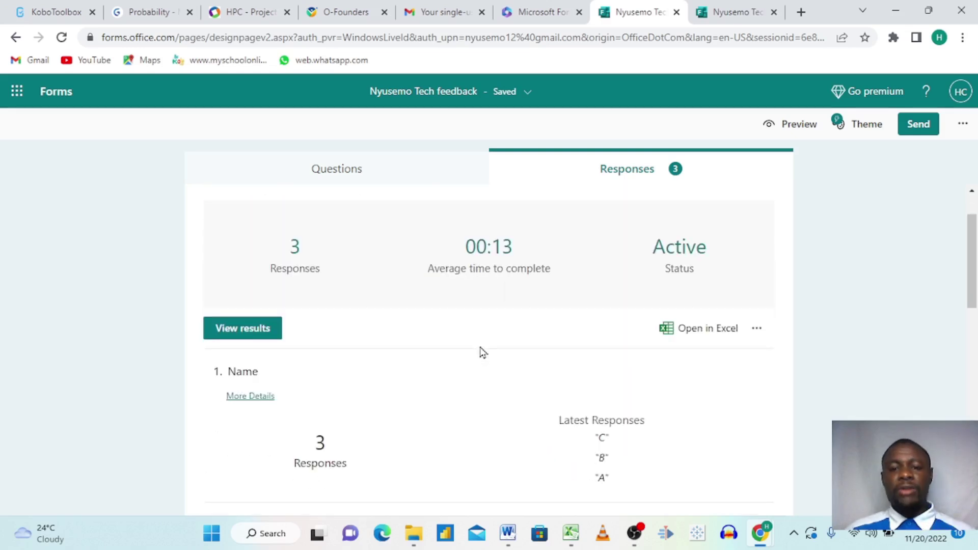
scroll(482, 352, "up", 1)
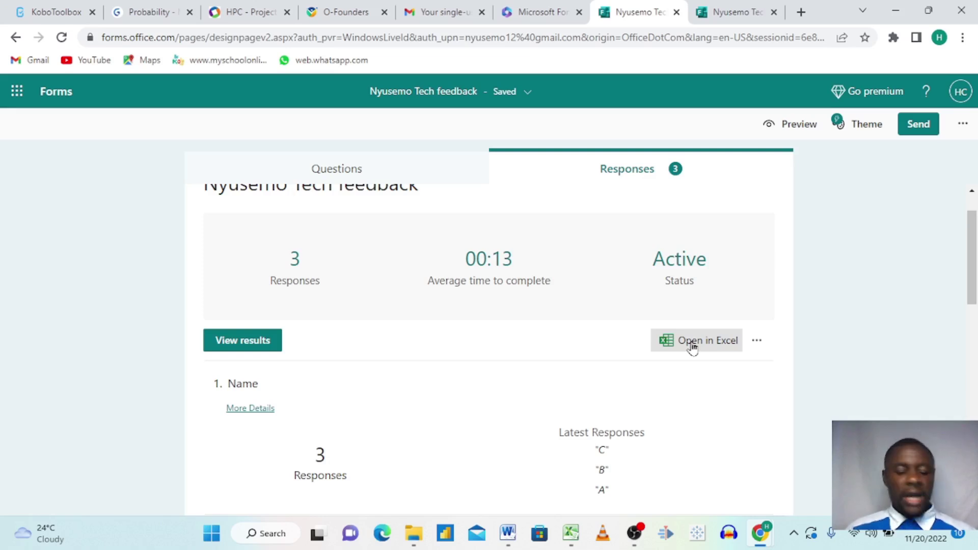
Step: Export the responses with Open in Excel and open the downloaded .xlsx workbook
left_click(759, 343)
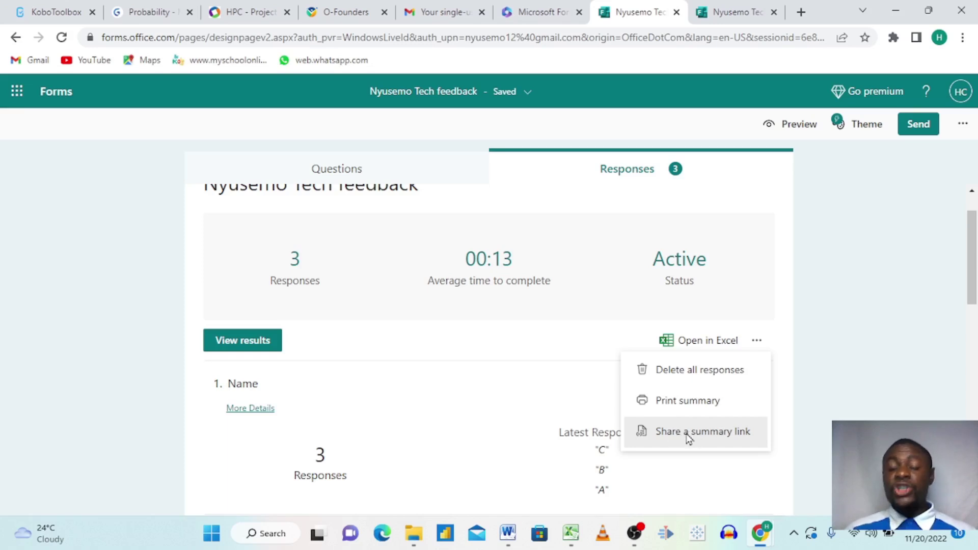
left_click(809, 363)
scroll(556, 392, "down", 15)
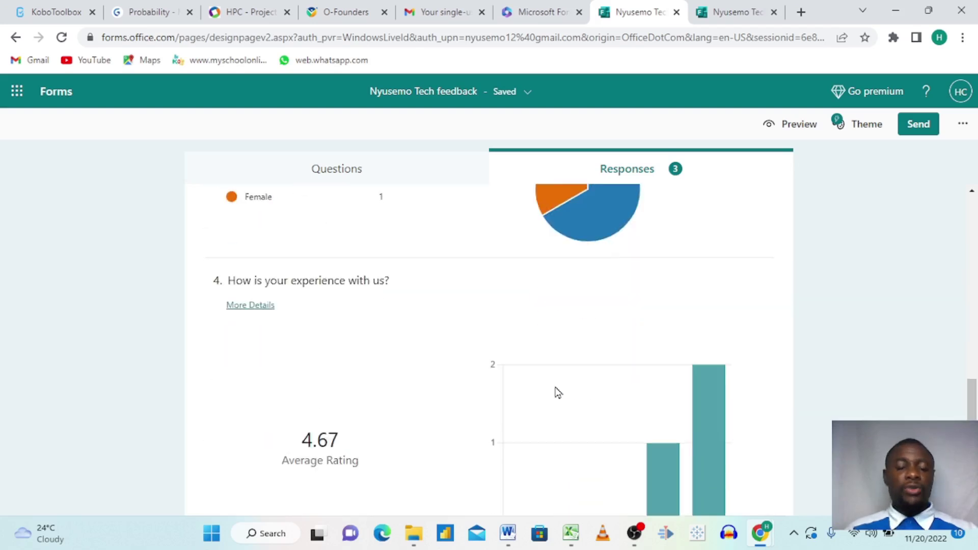
scroll(556, 392, "up", 15)
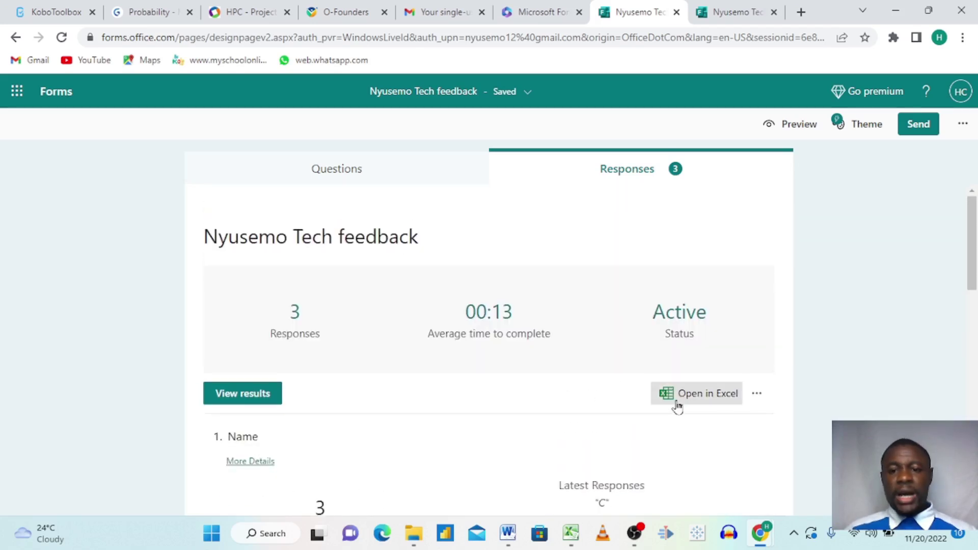
left_click(706, 398)
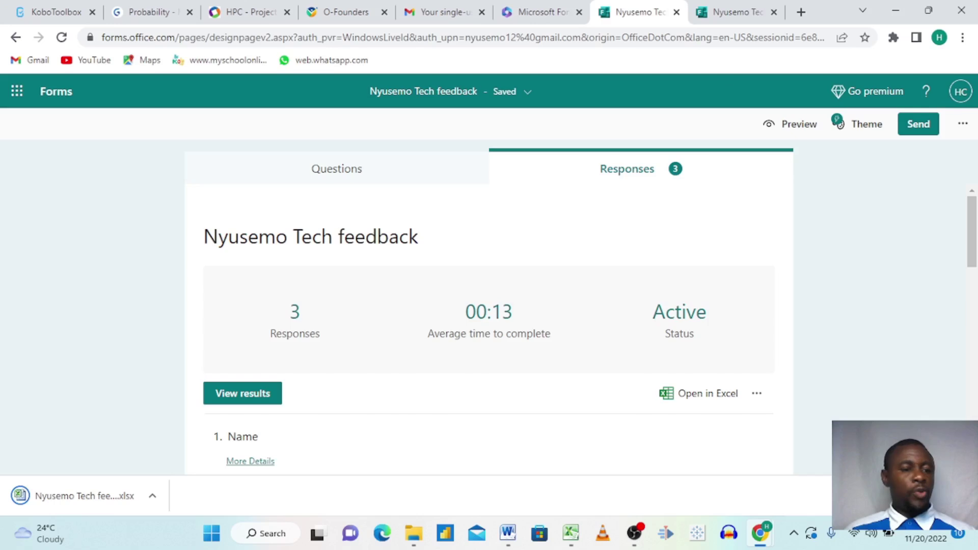
left_click(22, 496)
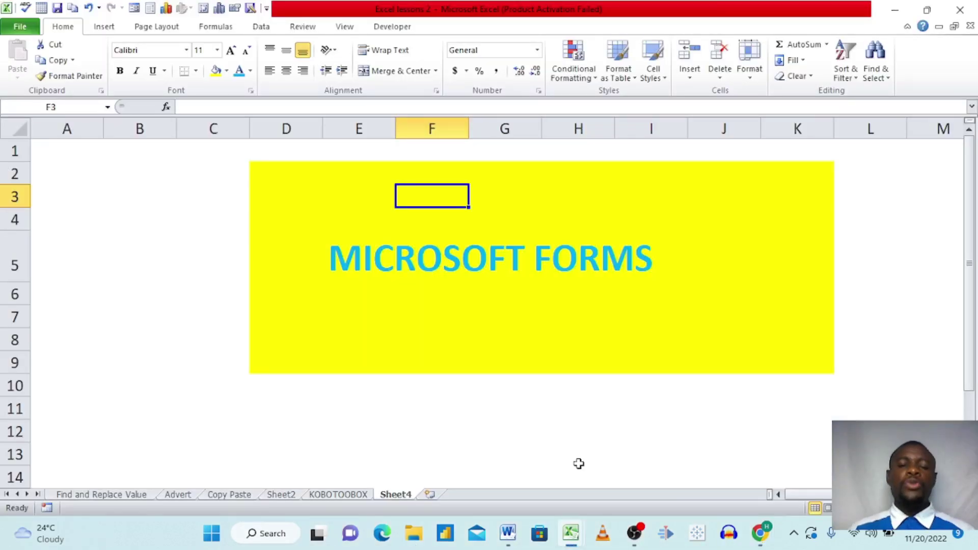